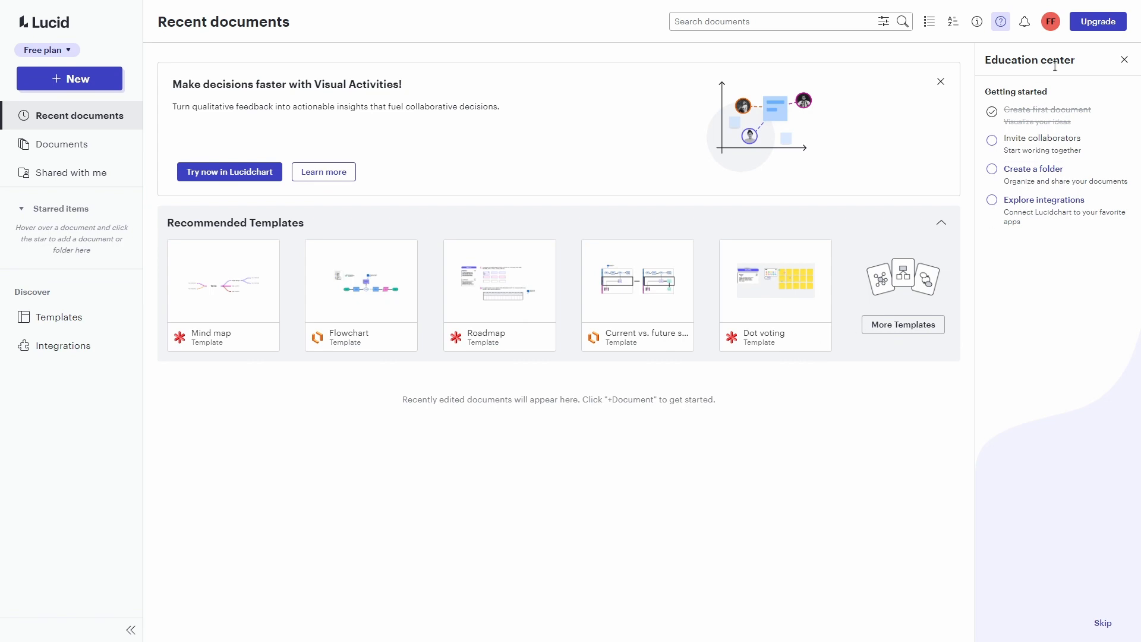
Clear the Recent documents page by closing the Education center and Visual Activities banner and collapsing Recommended Templates
{"action": "left_click", "coordinate": [1125, 59]}
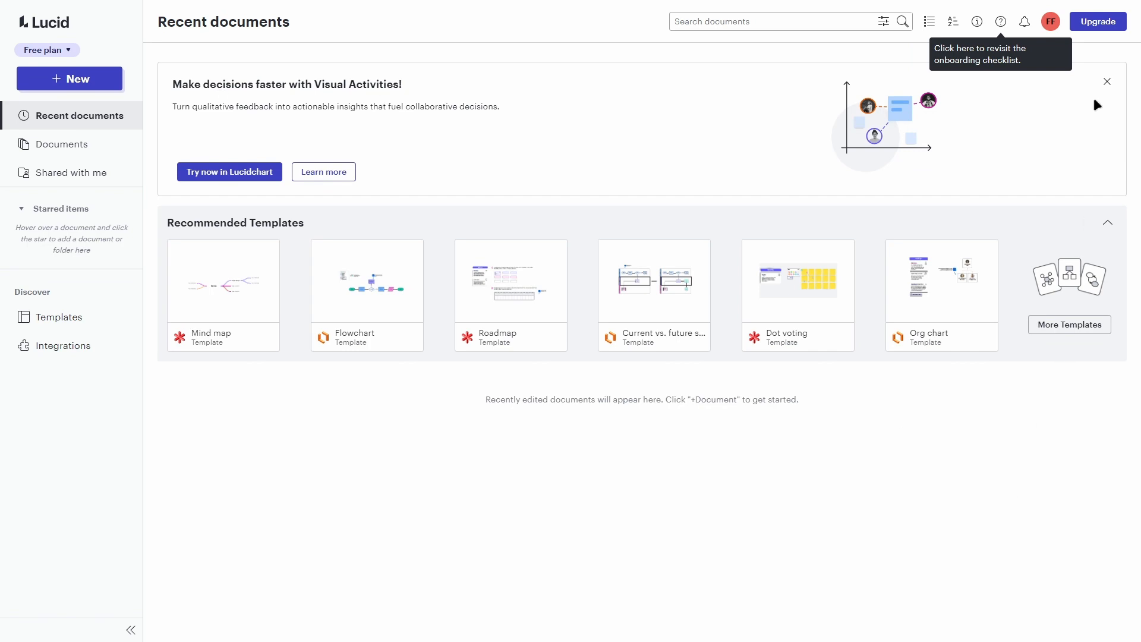
{"action": "left_click", "coordinate": [1107, 82]}
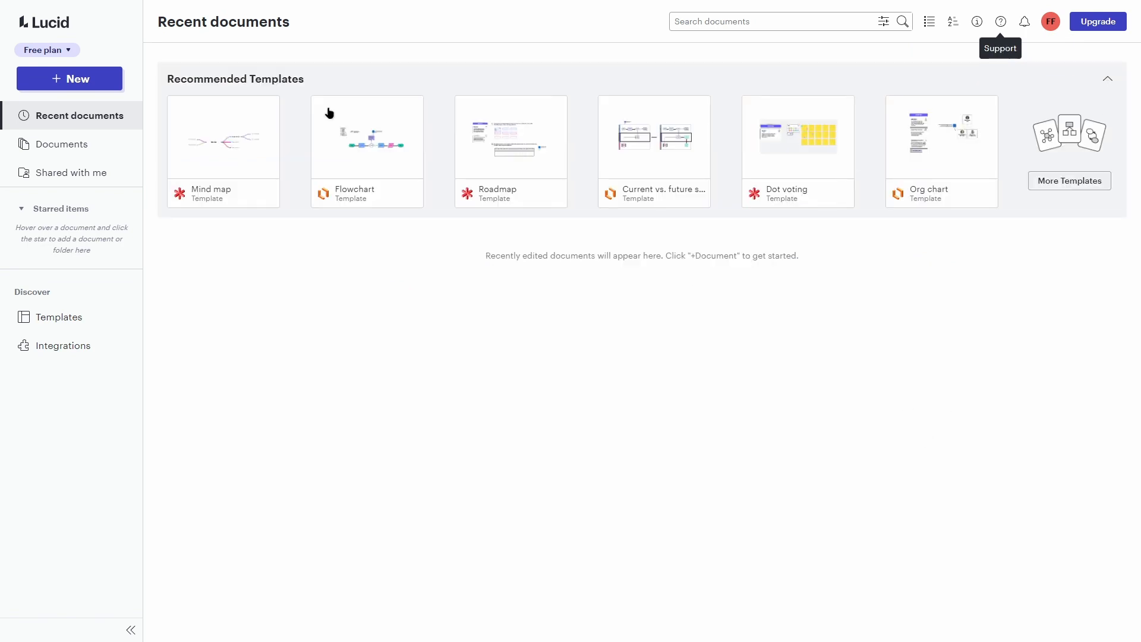
{"action": "left_click", "coordinate": [1107, 80]}
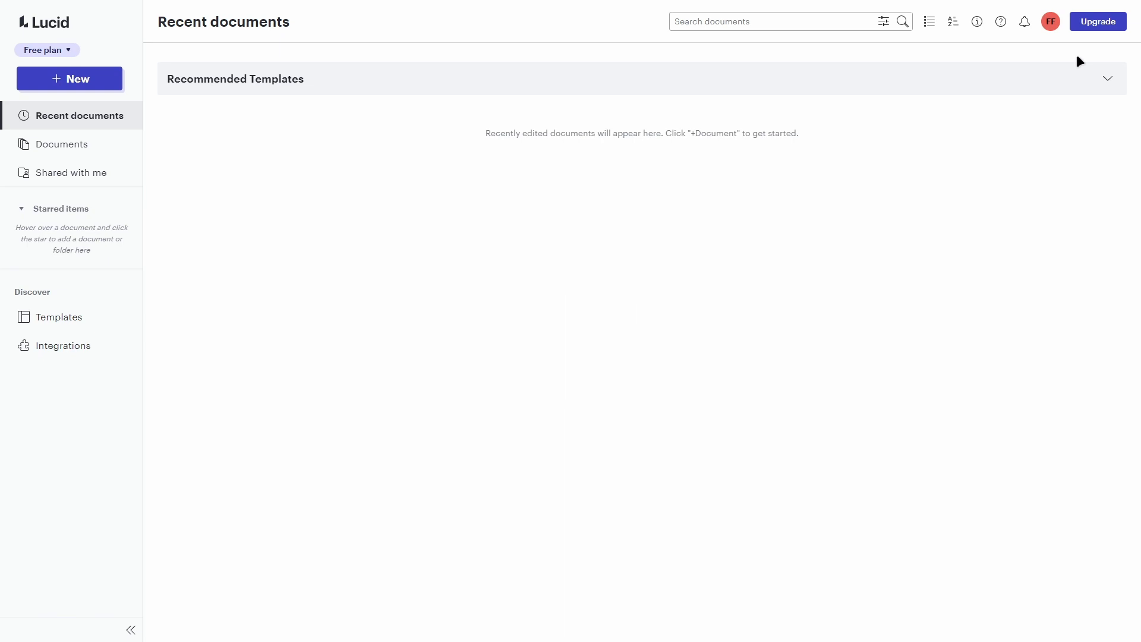
Look at the document search, the Details pane and the Notifications list, closing each one again
{"action": "left_click", "coordinate": [696, 23]}
{"action": "left_click", "coordinate": [416, 227]}
{"action": "left_click", "coordinate": [978, 24]}
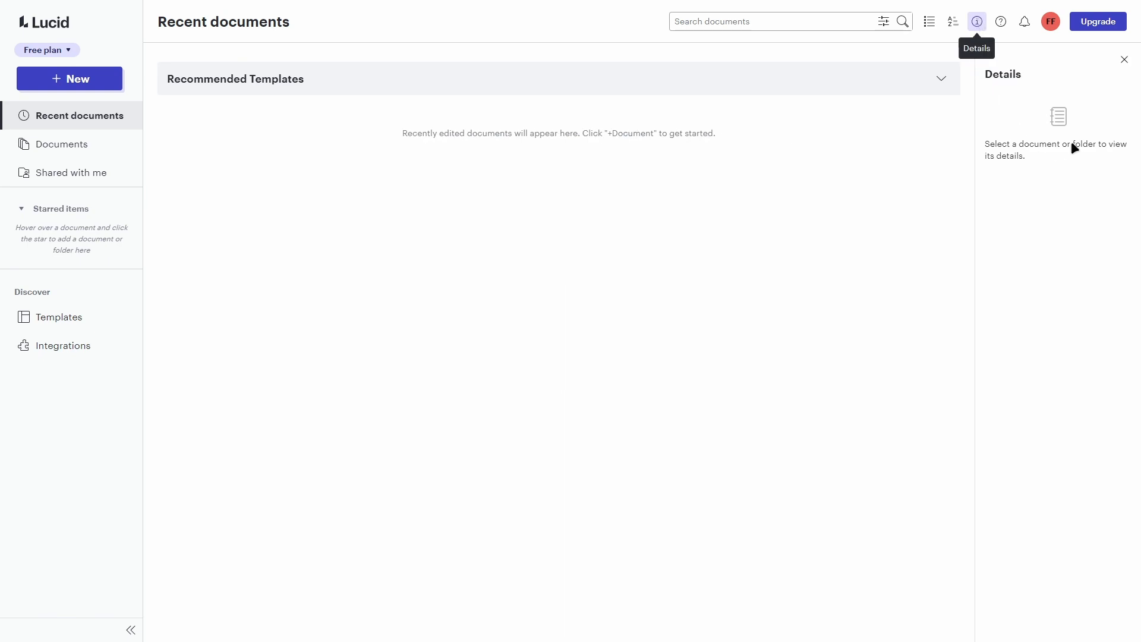
{"action": "left_click", "coordinate": [1123, 61]}
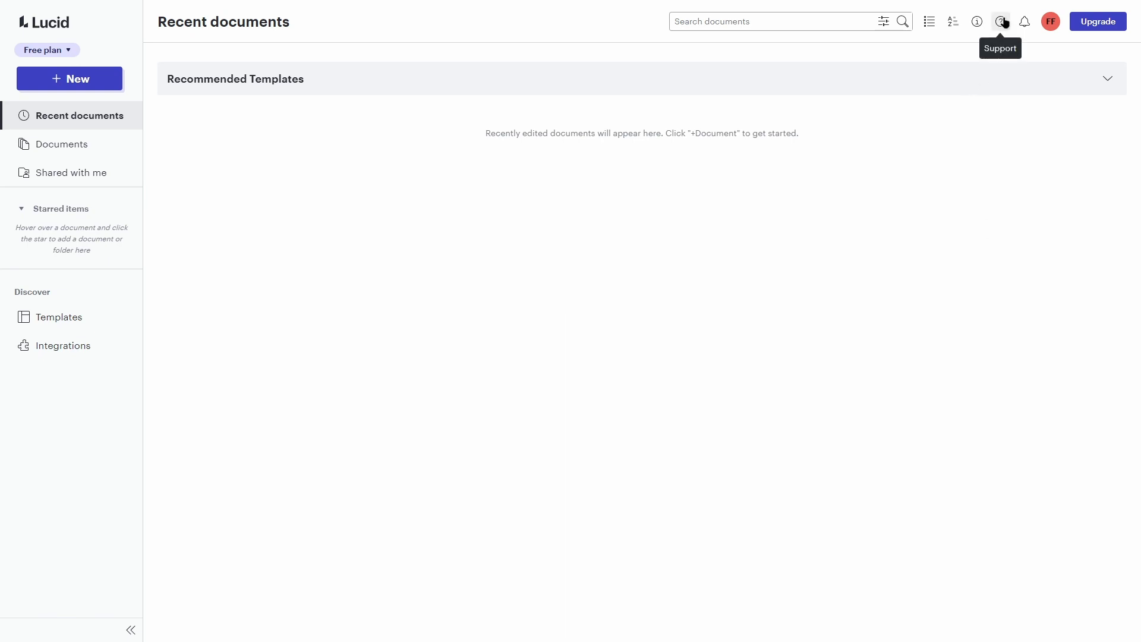
{"action": "left_click", "coordinate": [1027, 25]}
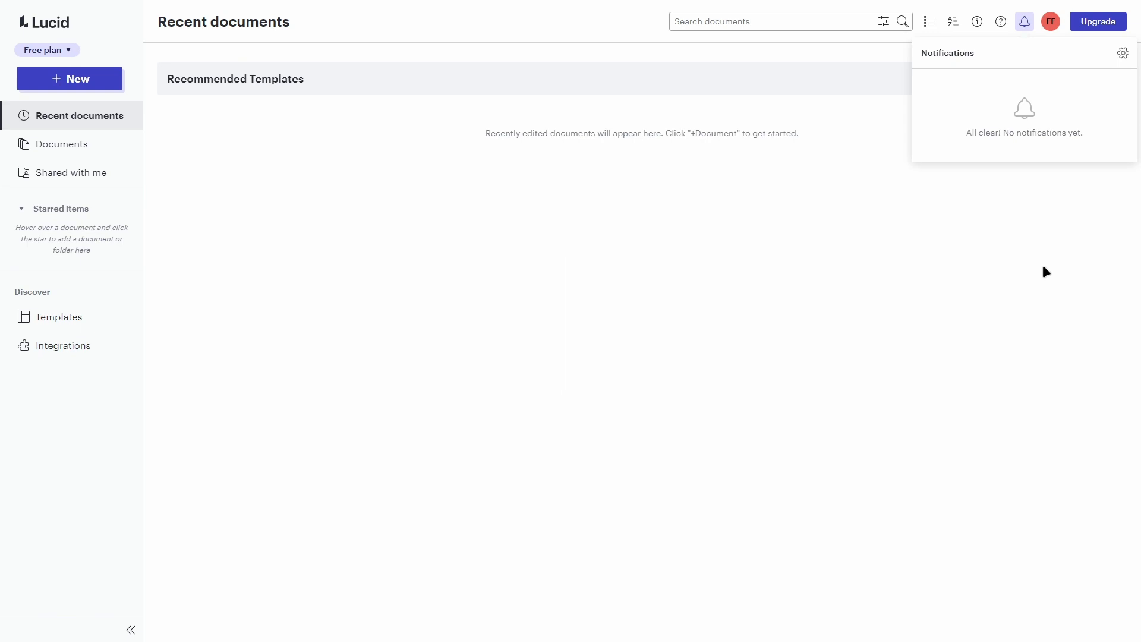
{"action": "left_click", "coordinate": [1032, 196]}
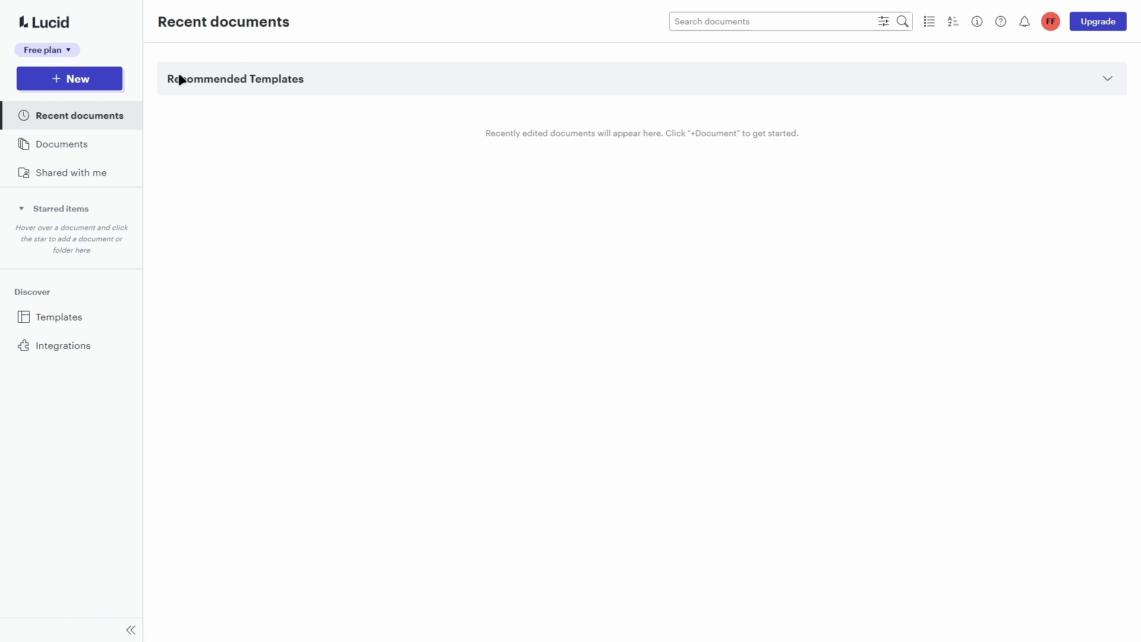
Open the account settings and dismiss the cookie banner to view the account Overview
{"action": "left_click", "coordinate": [1051, 26]}
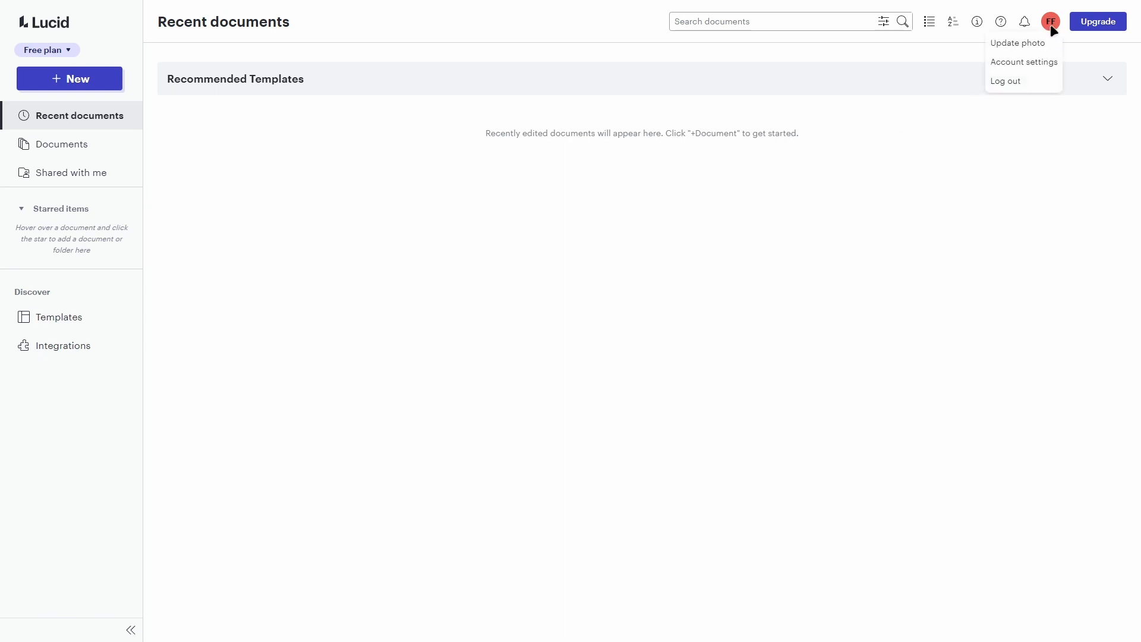
{"action": "left_click", "coordinate": [1024, 64]}
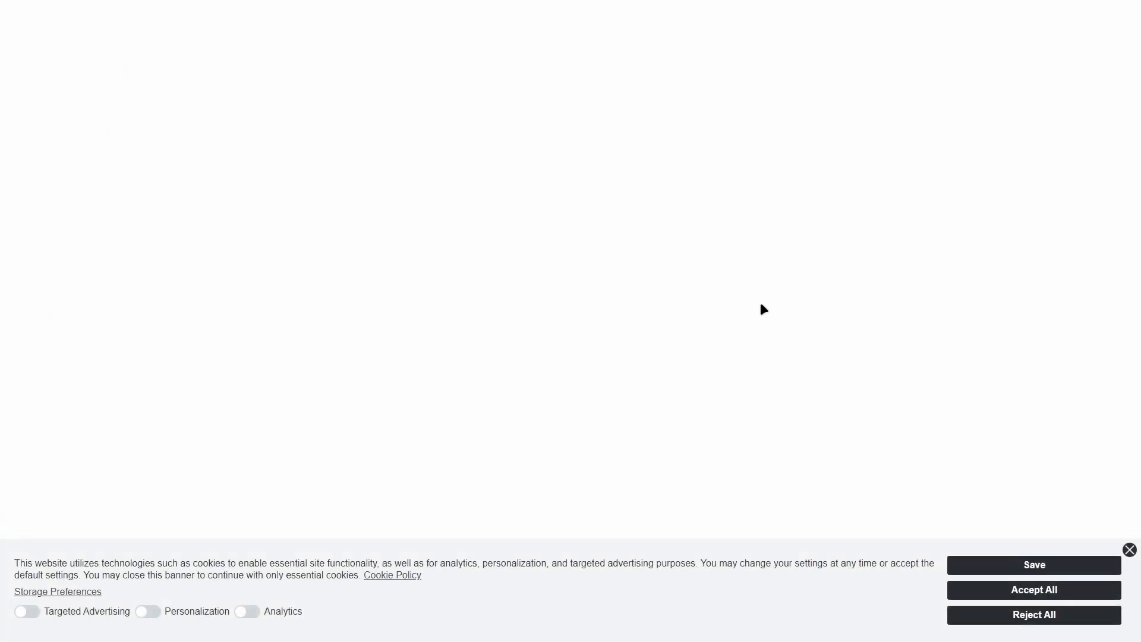
{"action": "left_click", "coordinate": [1130, 549]}
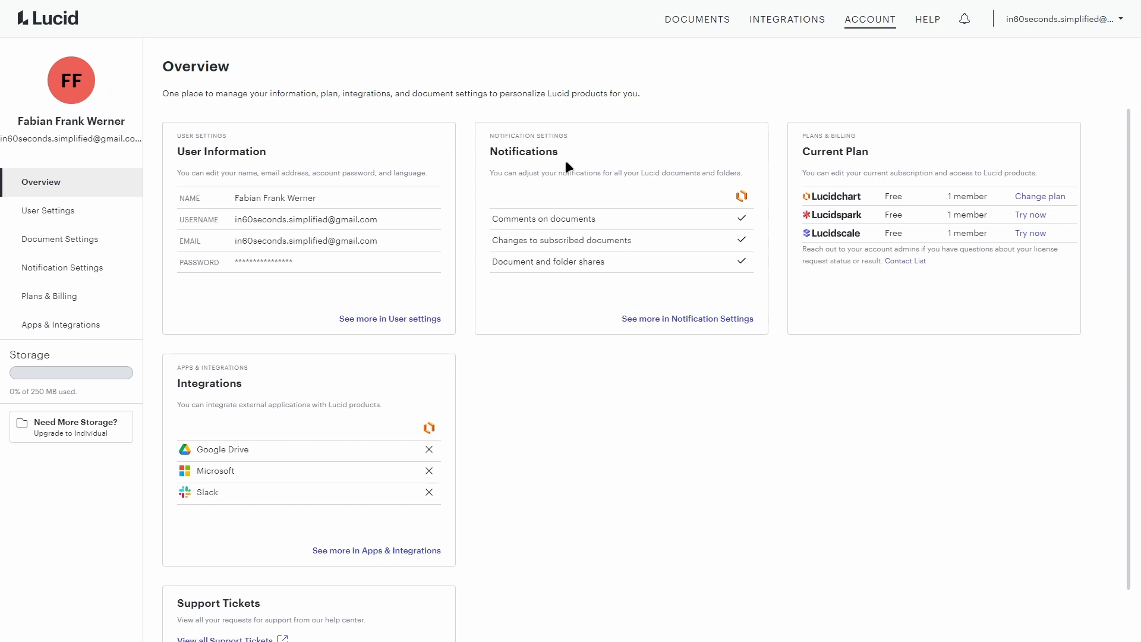
{"action": "scroll", "coordinate": [655, 243], "scroll_direction": "down", "scroll_amount": 2}
{"action": "scroll", "coordinate": [687, 260], "scroll_direction": "up", "scroll_amount": 2}
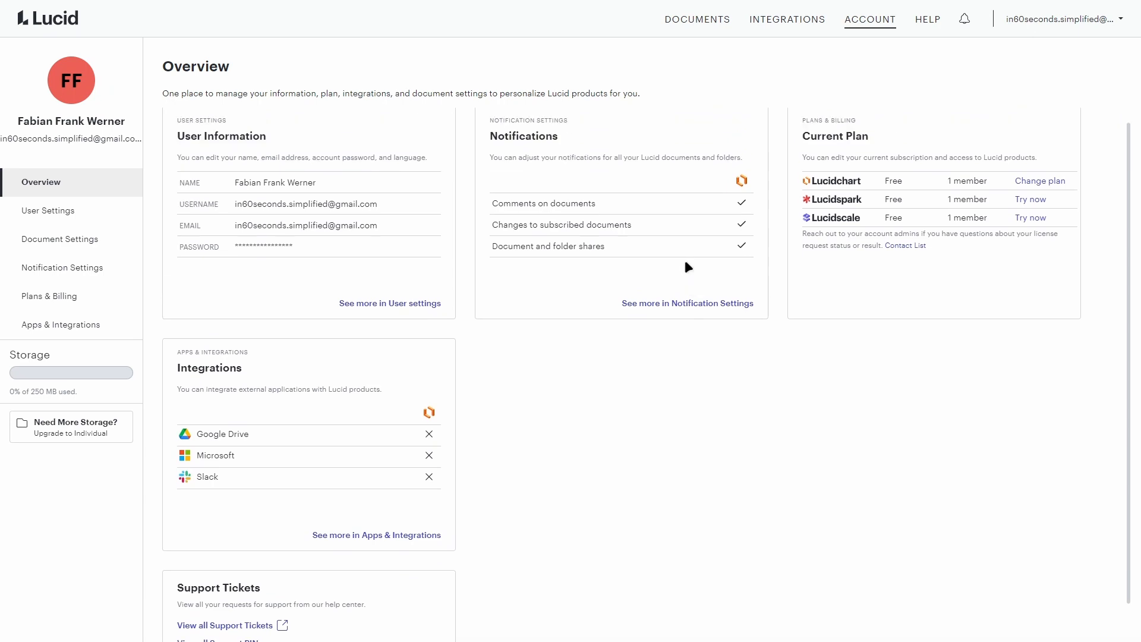
Review the User Settings and the Lucidchart preferences in the Document Settings
{"action": "left_click", "coordinate": [80, 221]}
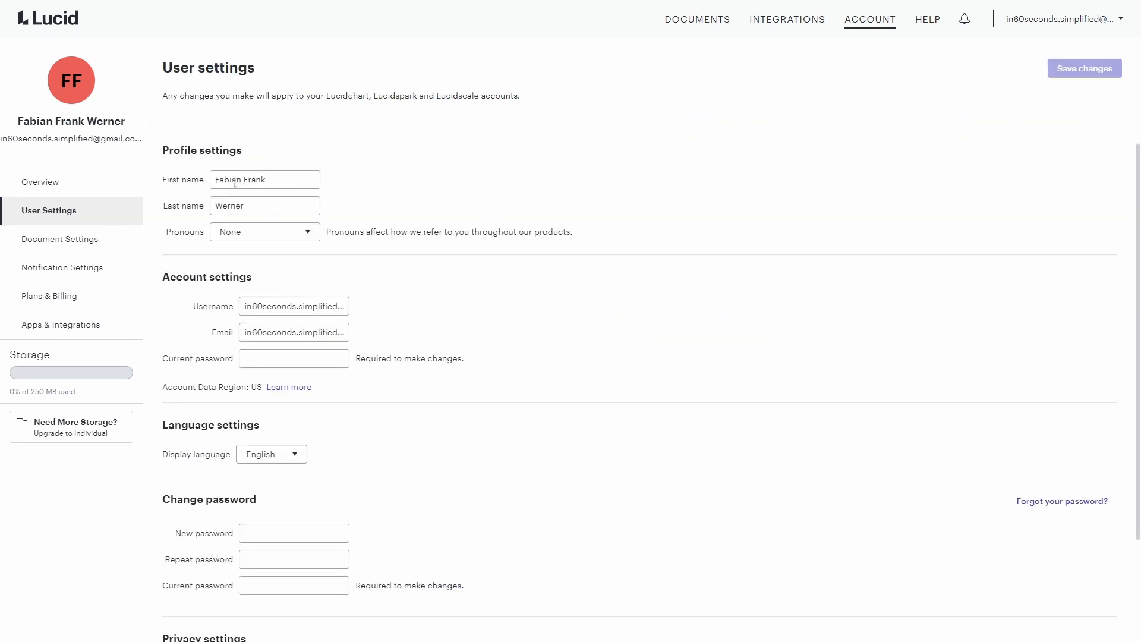
{"action": "scroll", "coordinate": [254, 183], "scroll_direction": "down", "scroll_amount": 2}
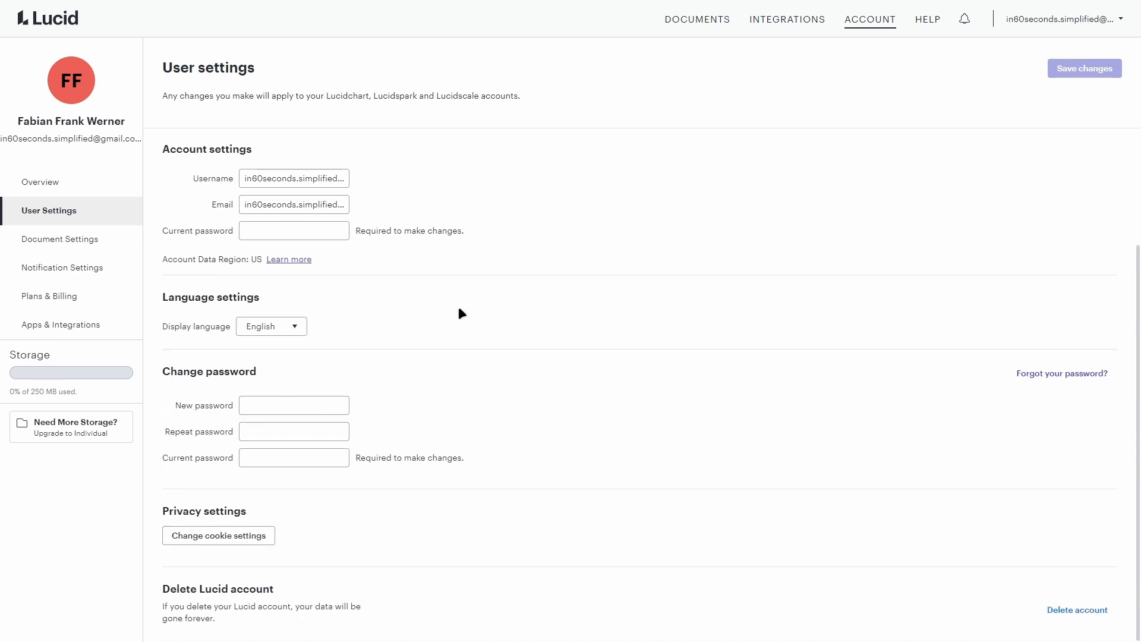
{"action": "left_click", "coordinate": [68, 238]}
{"action": "left_click", "coordinate": [260, 81]}
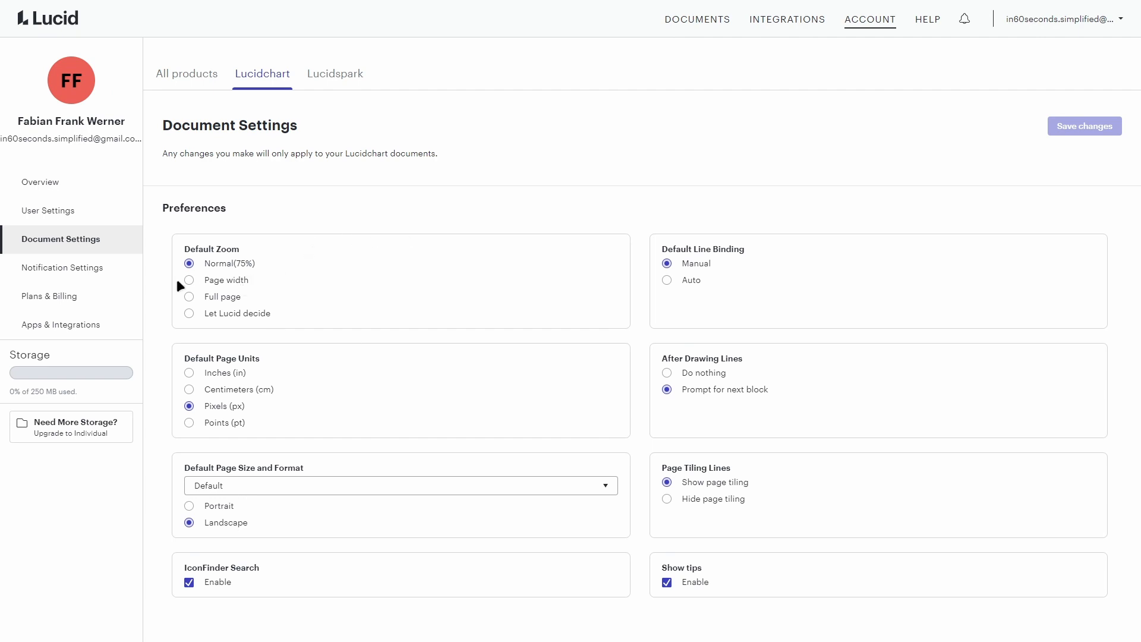
Turn off all four document notifications and the Lucidchart, Lucidspark and Lucidscale product updates, and save the changes
{"action": "left_click", "coordinate": [95, 273]}
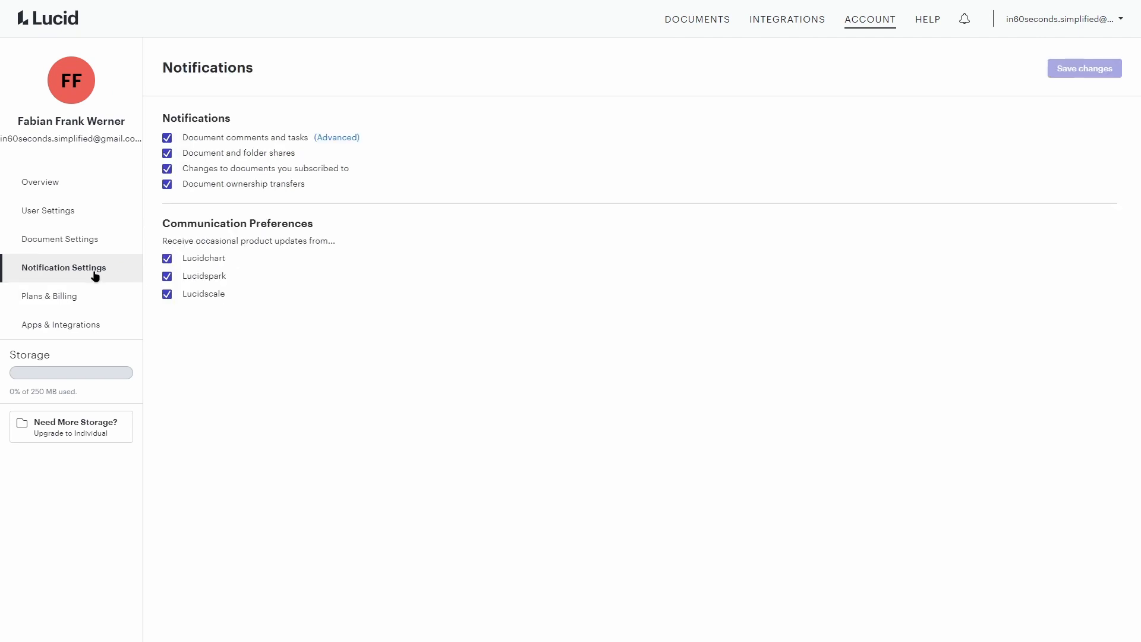
{"action": "left_click", "coordinate": [167, 137]}
{"action": "left_click", "coordinate": [167, 153]}
{"action": "left_click", "coordinate": [167, 168]}
{"action": "left_click", "coordinate": [167, 184]}
{"action": "left_click", "coordinate": [167, 258]}
{"action": "left_click", "coordinate": [167, 277]}
{"action": "left_click", "coordinate": [167, 294]}
{"action": "left_click", "coordinate": [1090, 70]}
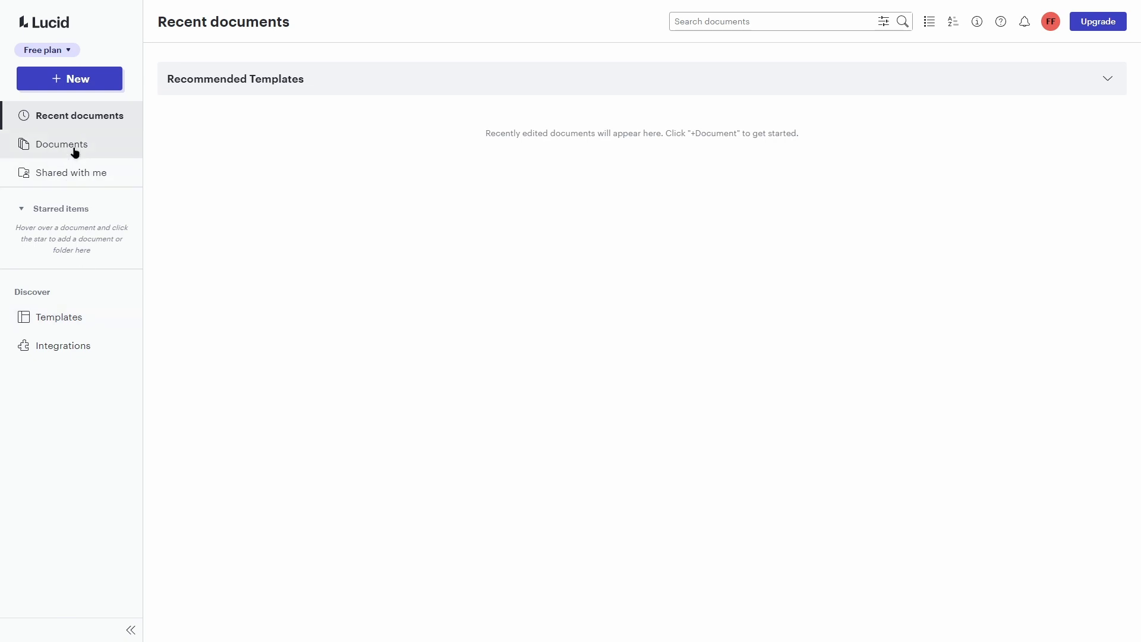
Show My documents on the documents home page and collapse the Starred items section
{"action": "left_click", "coordinate": [104, 146]}
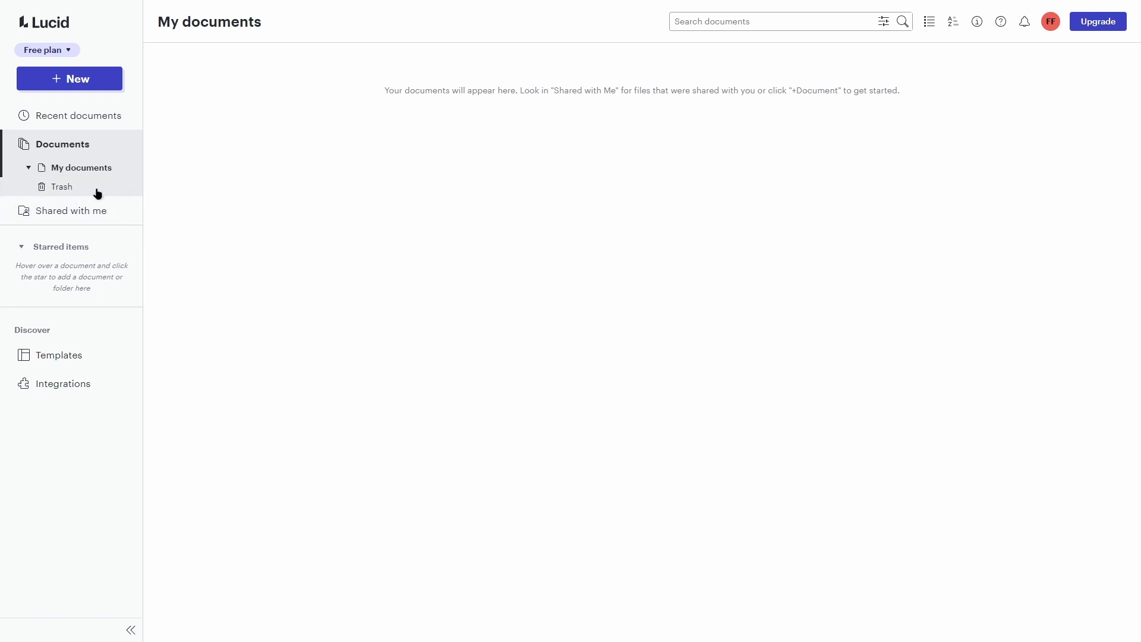
{"action": "left_click", "coordinate": [32, 252]}
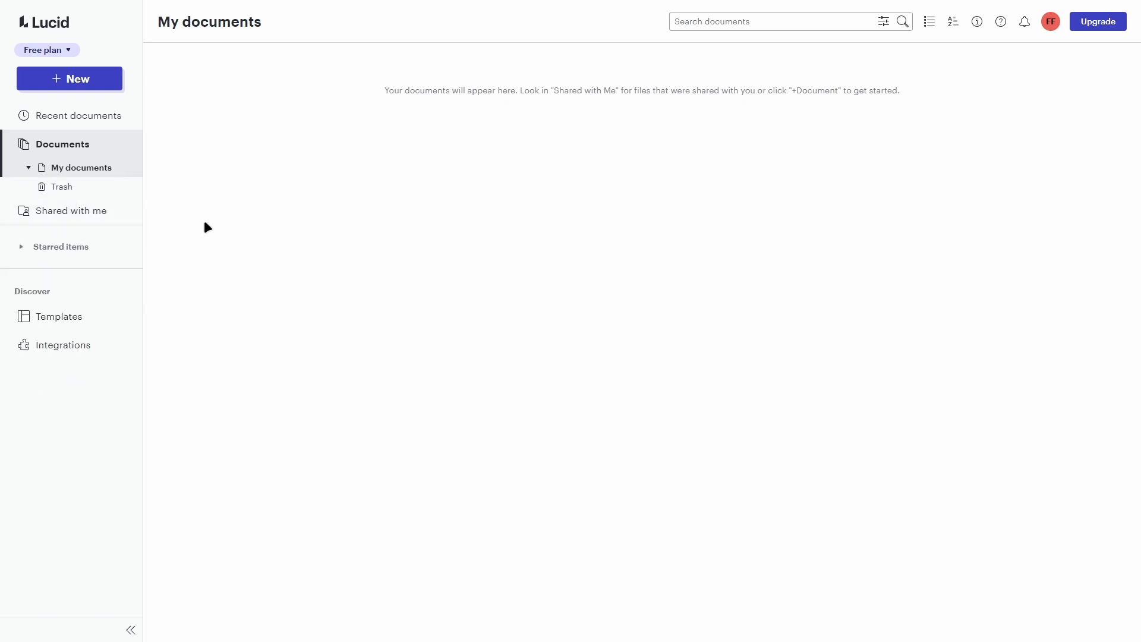
{"action": "left_click", "coordinate": [28, 167]}
Create a new blank Lucidchart document and dismiss the terms of service notice
{"action": "left_click", "coordinate": [105, 81]}
{"action": "mouse_move", "coordinate": [119, 104]}
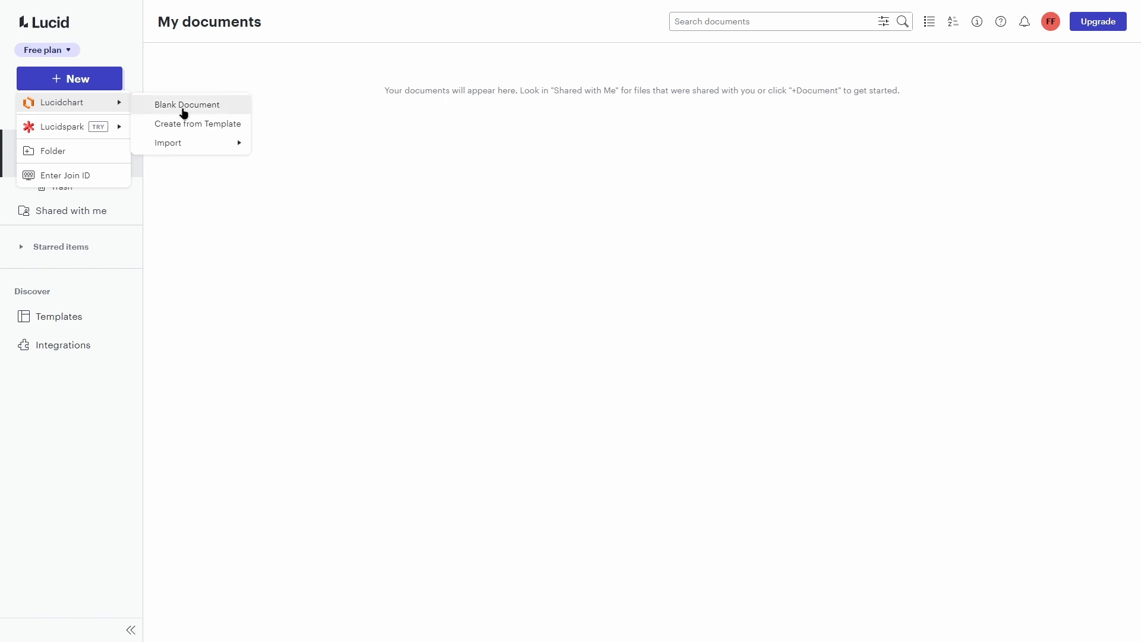
{"action": "mouse_move", "coordinate": [189, 142]}
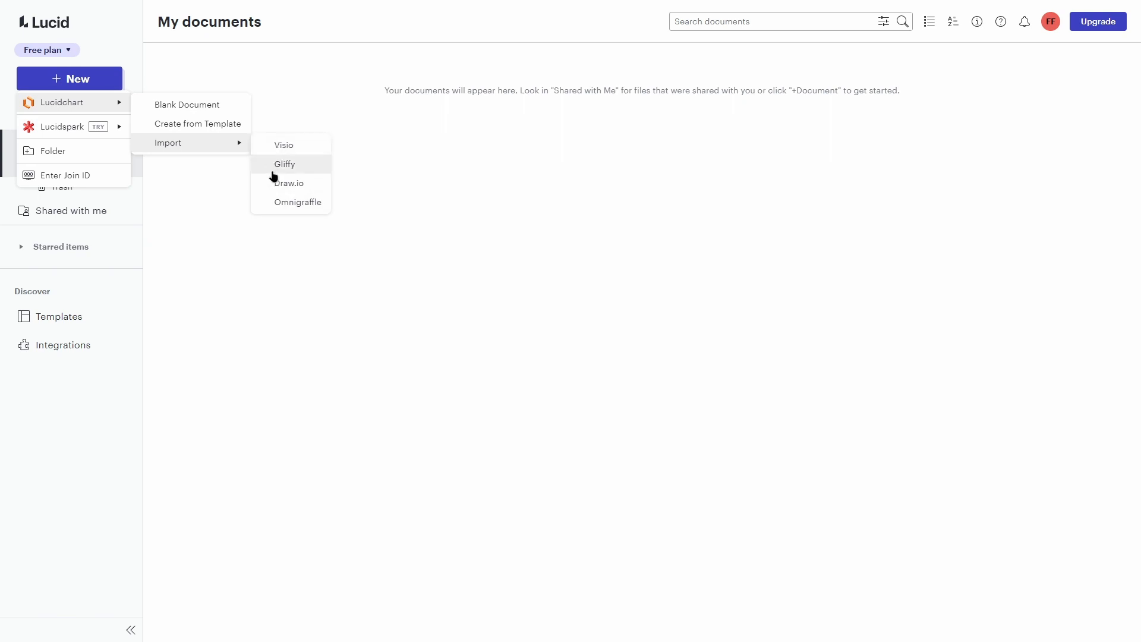
{"action": "left_click", "coordinate": [186, 123]}
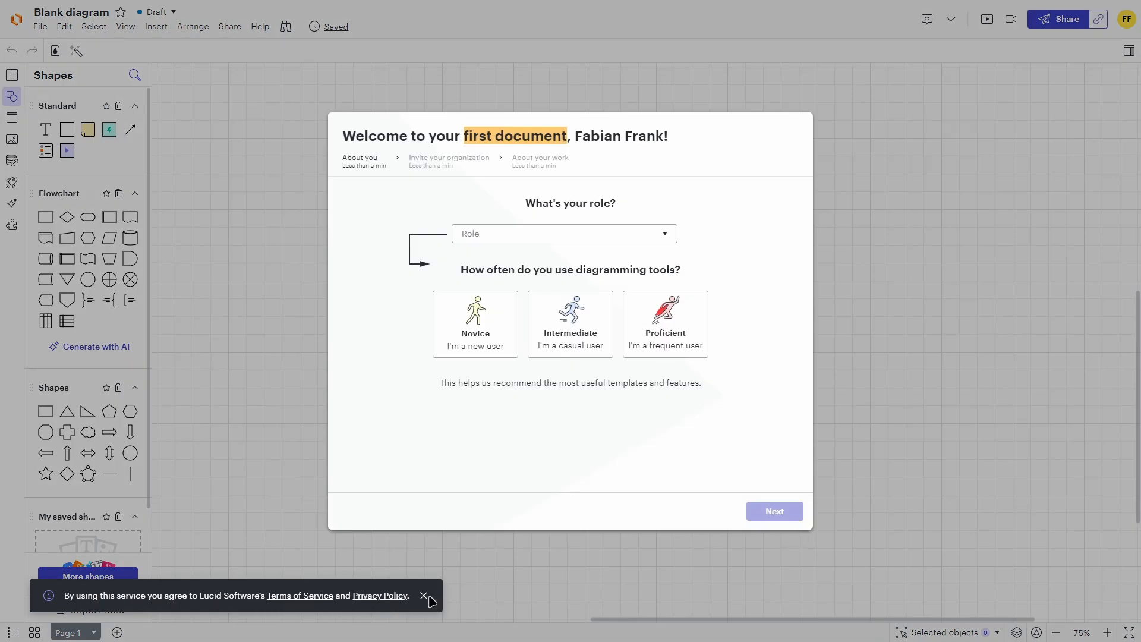
{"action": "left_click", "coordinate": [424, 596]}
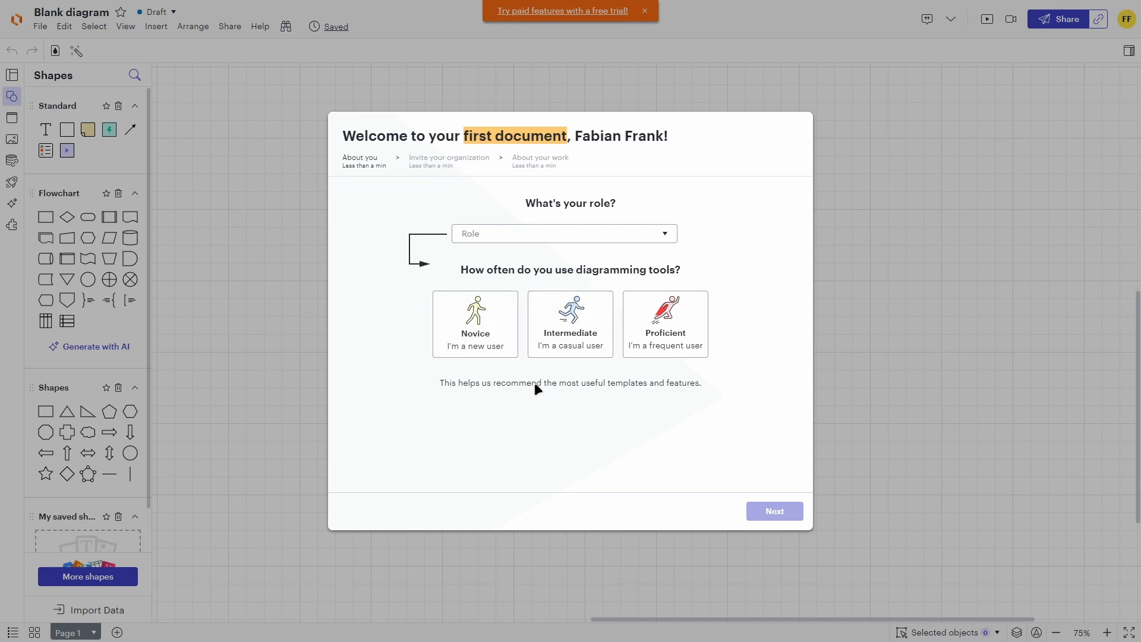
Fill in the onboarding questions with Novice as the diagramming experience and Strategy as the role
{"action": "left_click", "coordinate": [441, 305]}
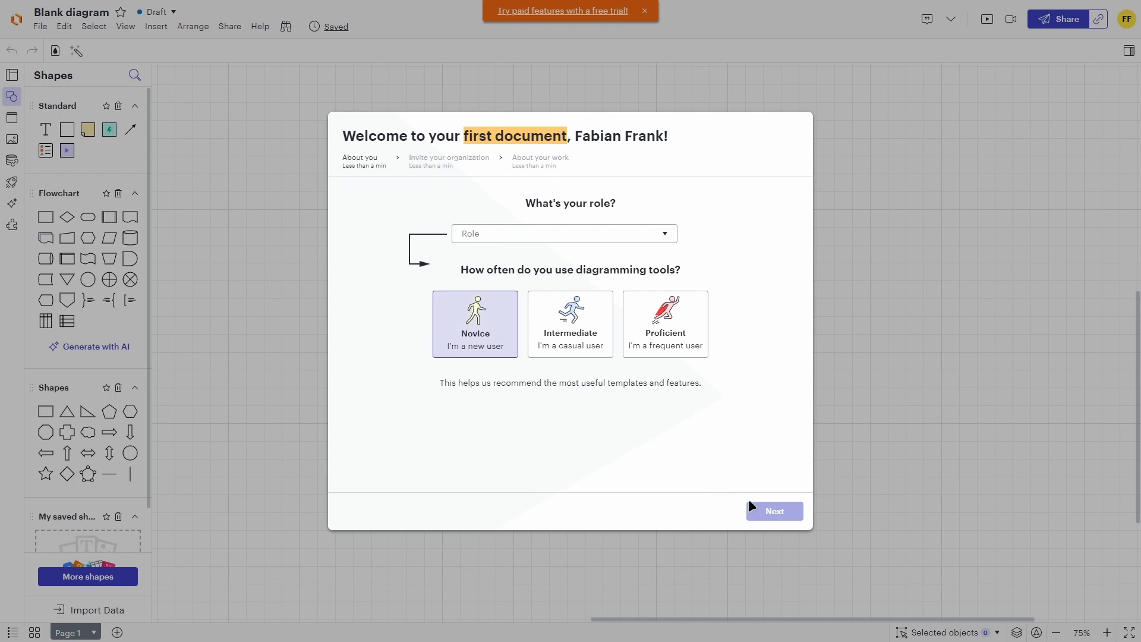
{"action": "left_click", "coordinate": [603, 233]}
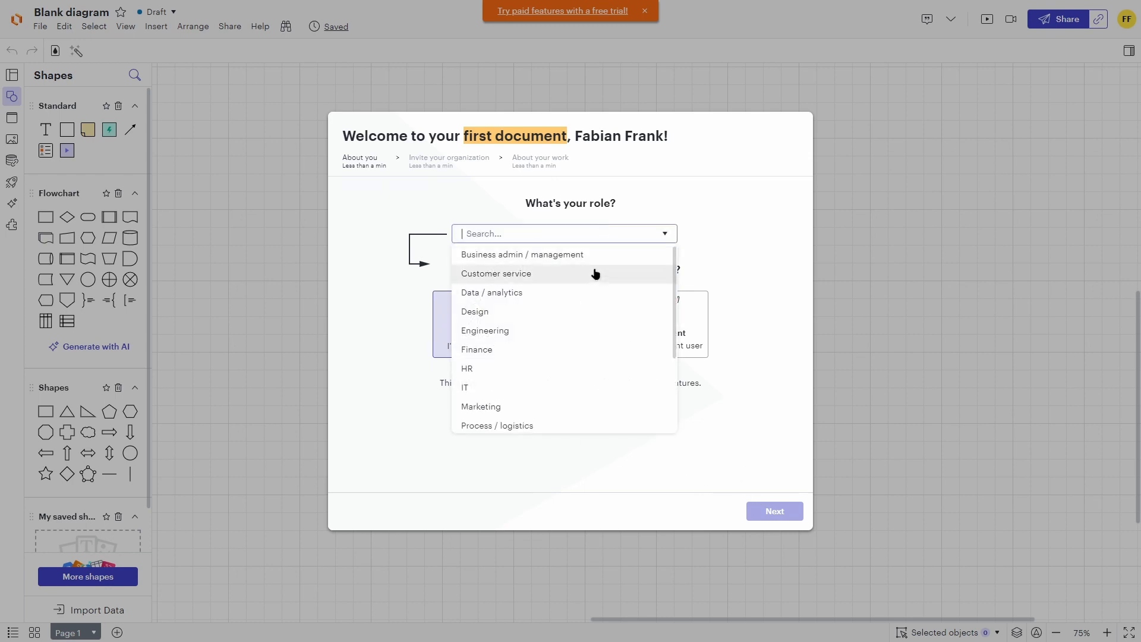
{"action": "scroll", "coordinate": [590, 263], "scroll_direction": "down", "scroll_amount": 2}
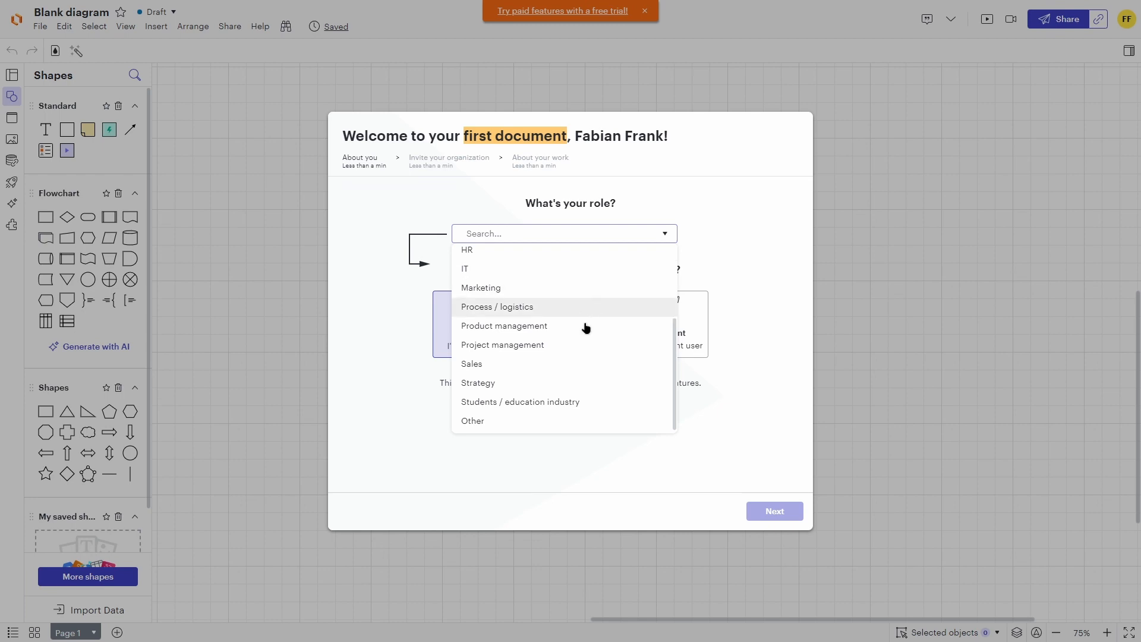
{"action": "left_click", "coordinate": [570, 380]}
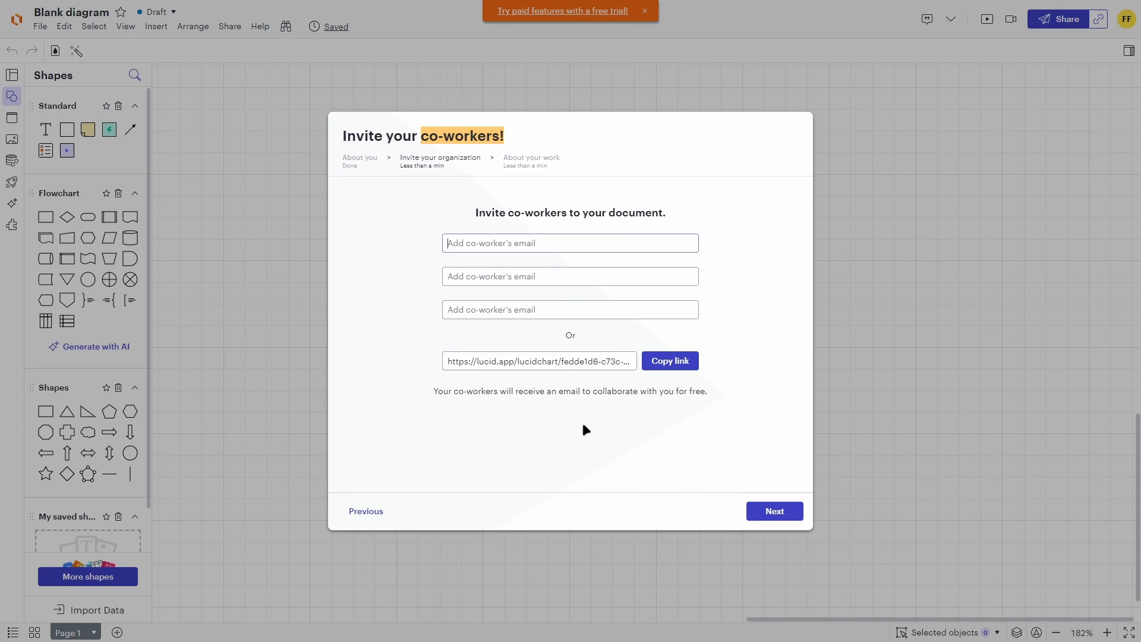
Finish onboarding with a blank document and no co-worker invitations, and dismiss the basics tutorial and free trial banner
{"action": "left_click", "coordinate": [769, 508]}
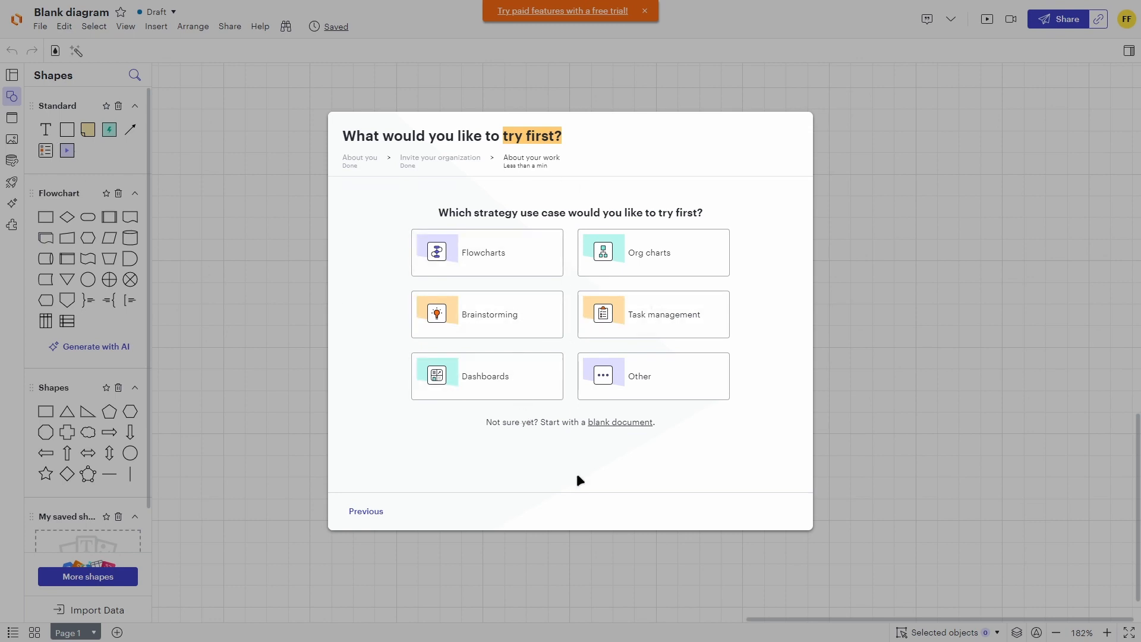
{"action": "left_click", "coordinate": [612, 422]}
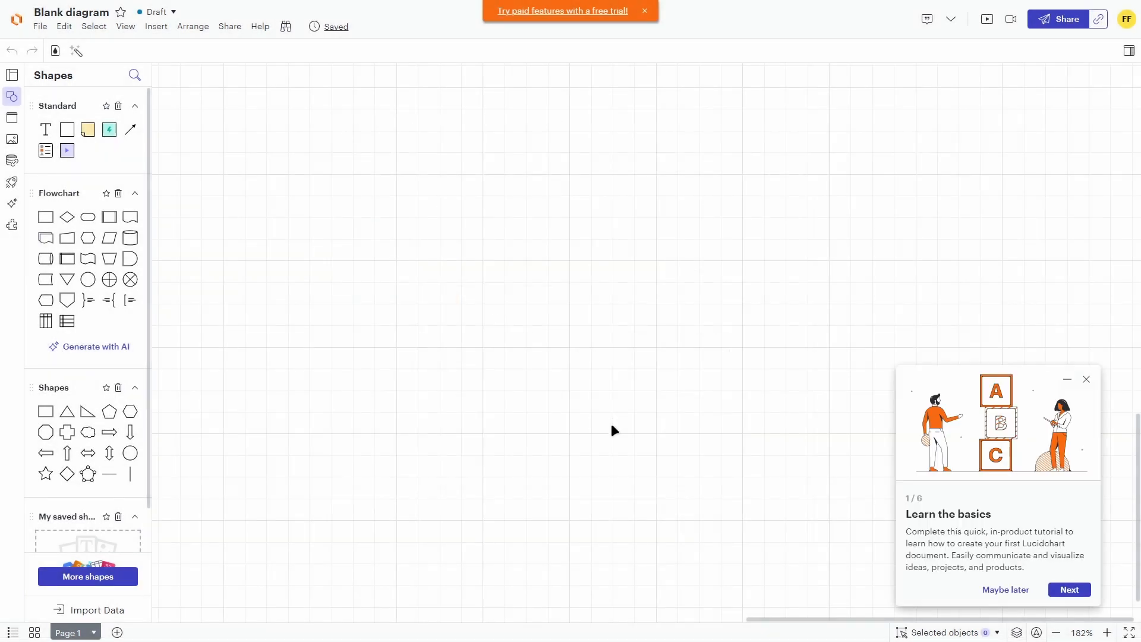
{"action": "left_click", "coordinate": [1084, 379]}
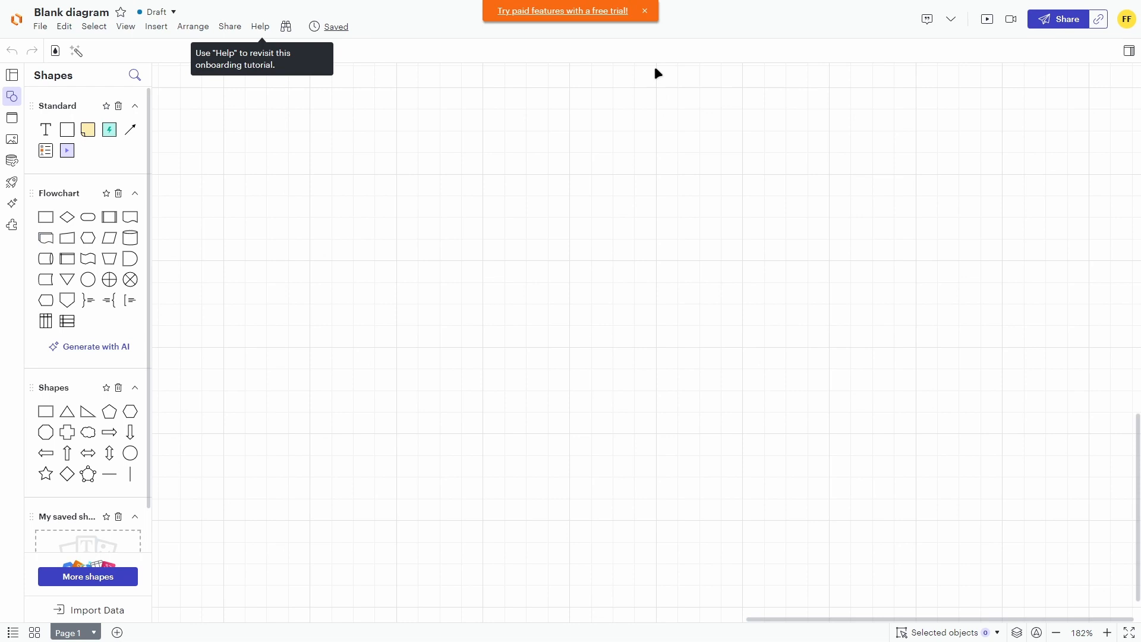
{"action": "left_click", "coordinate": [644, 12]}
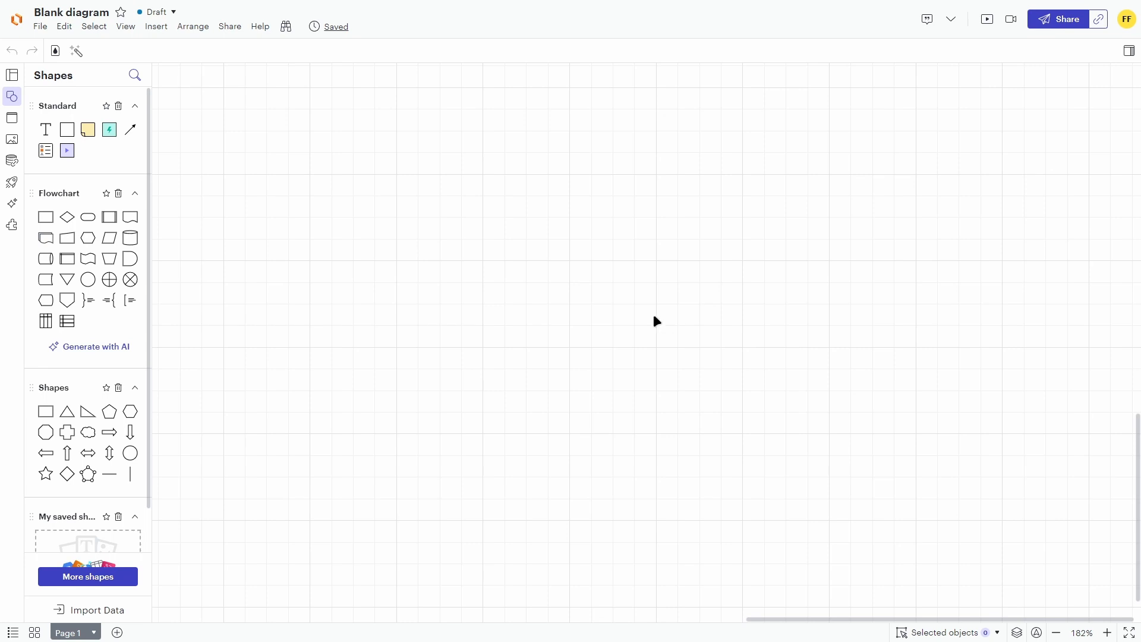
Rename the blank diagram to "Template Diagram"
{"action": "left_click", "coordinate": [104, 15]}
{"action": "type", "text": "T"}
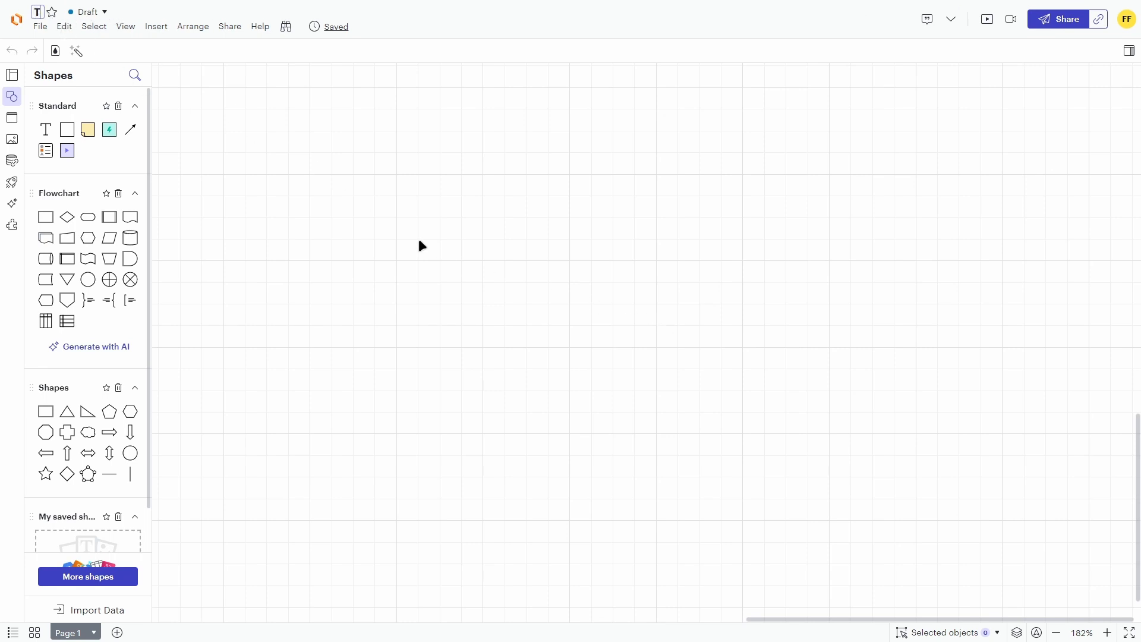
{"action": "type", "text": "emplate Diagram"}
{"action": "key", "text": "Return"}
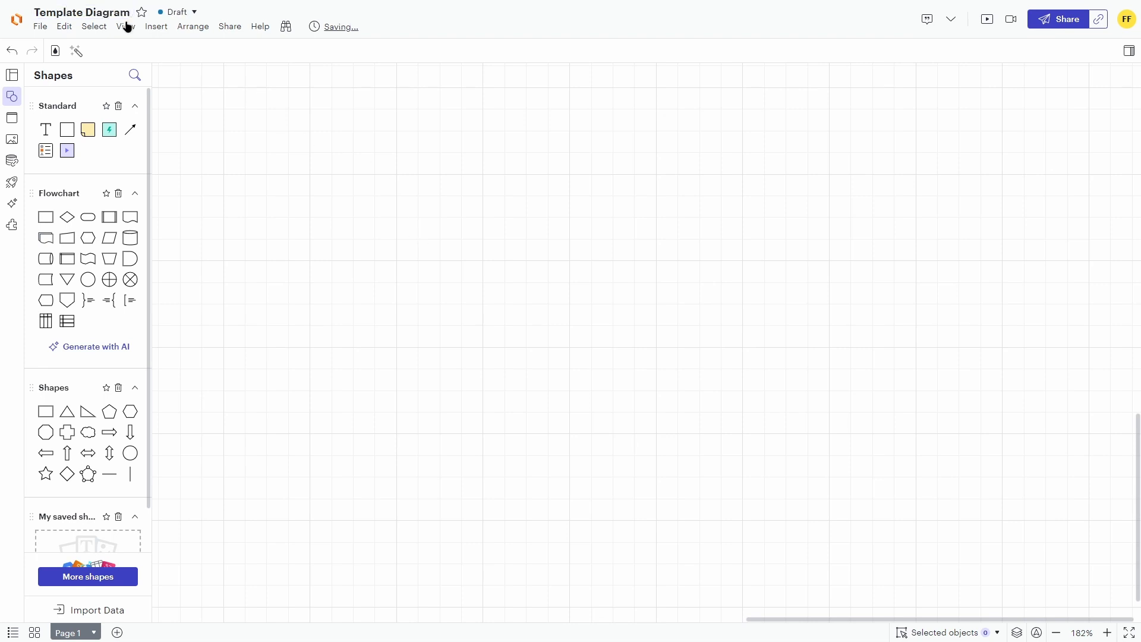
Star the document and set its document status to No status
{"action": "left_click", "coordinate": [141, 12]}
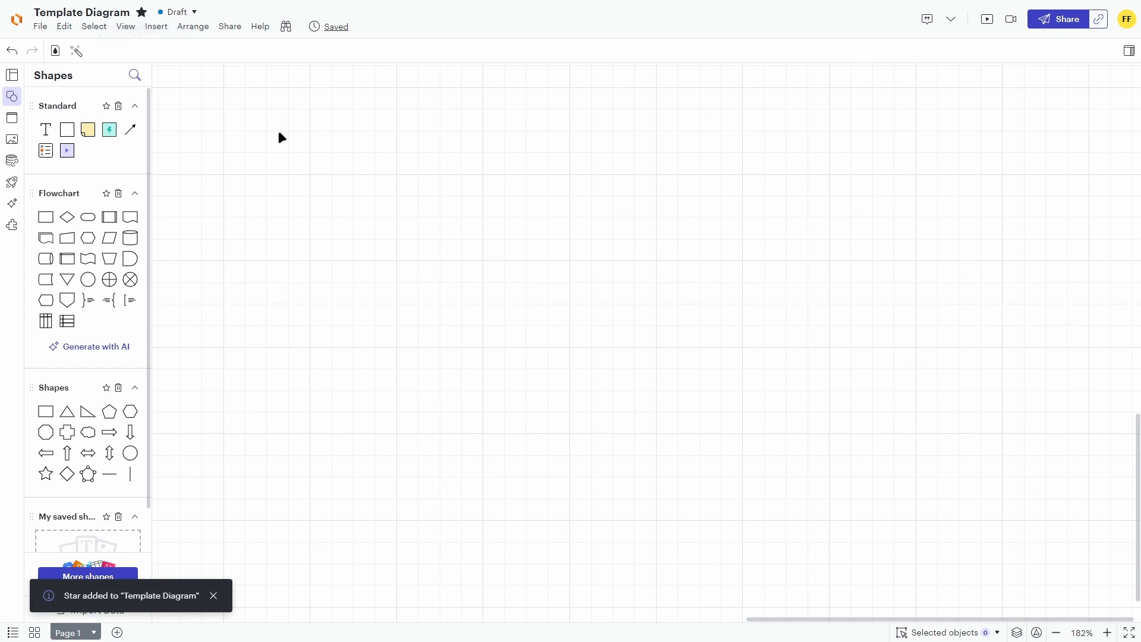
{"action": "left_click", "coordinate": [184, 12]}
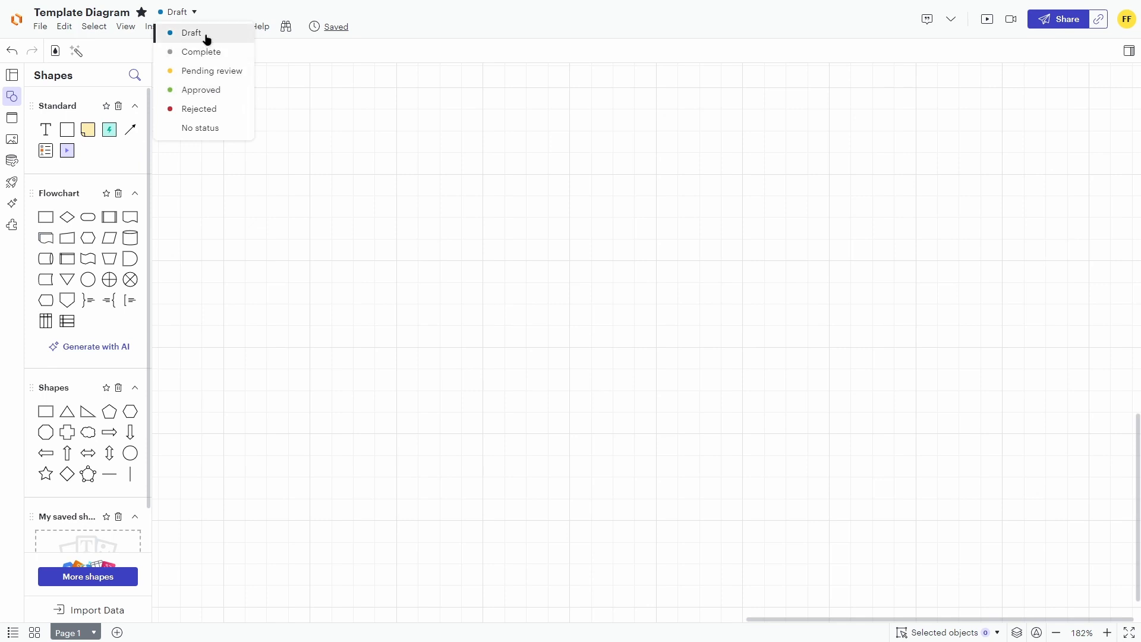
{"action": "left_click", "coordinate": [219, 128]}
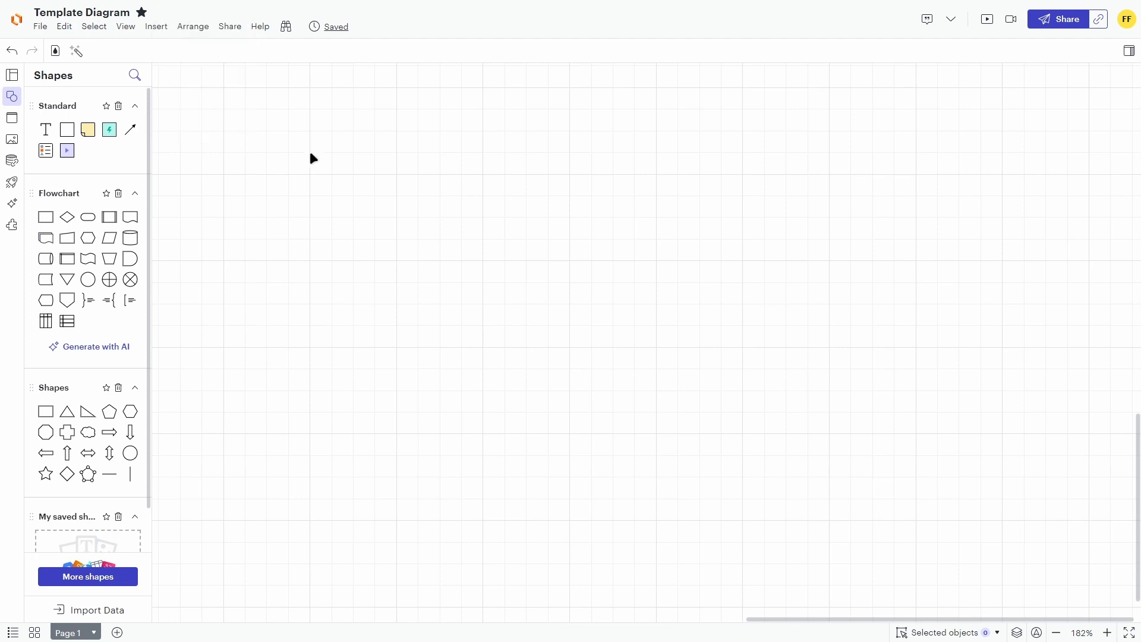
Look through the file, editing, selection, view and help commands available for the document
{"action": "left_click", "coordinate": [40, 26]}
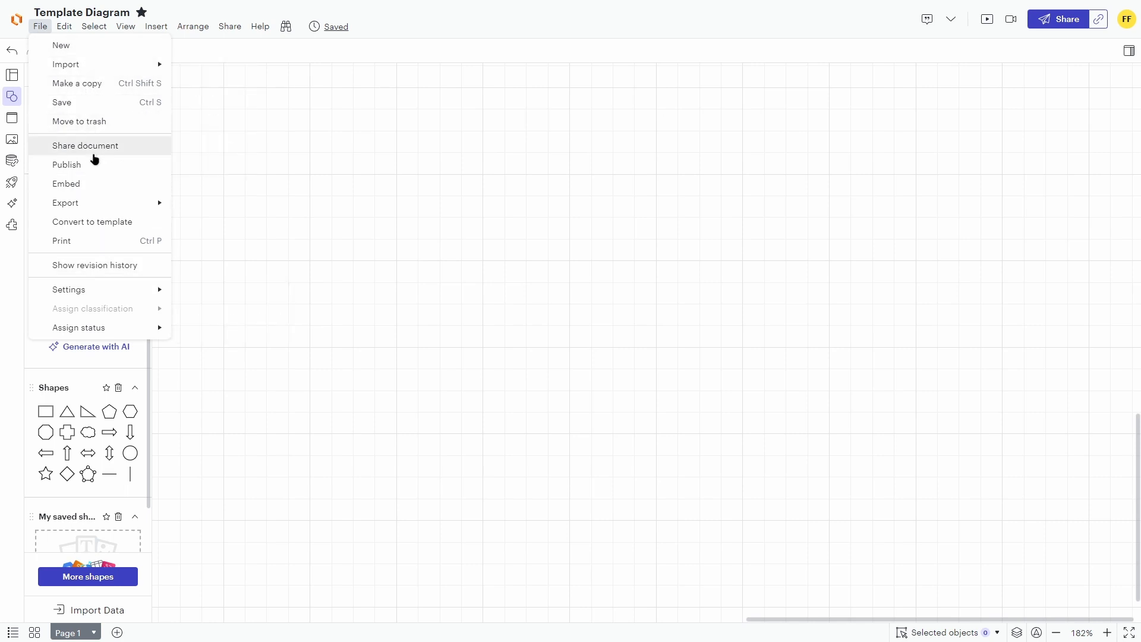
{"action": "mouse_move", "coordinate": [110, 203]}
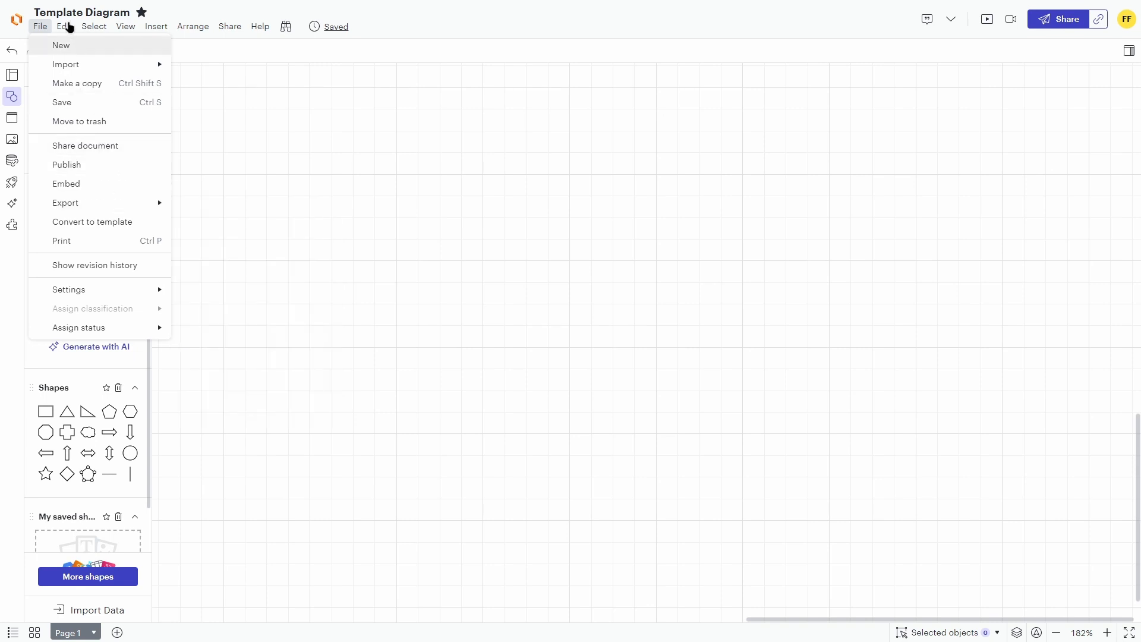
{"action": "left_click", "coordinate": [69, 26]}
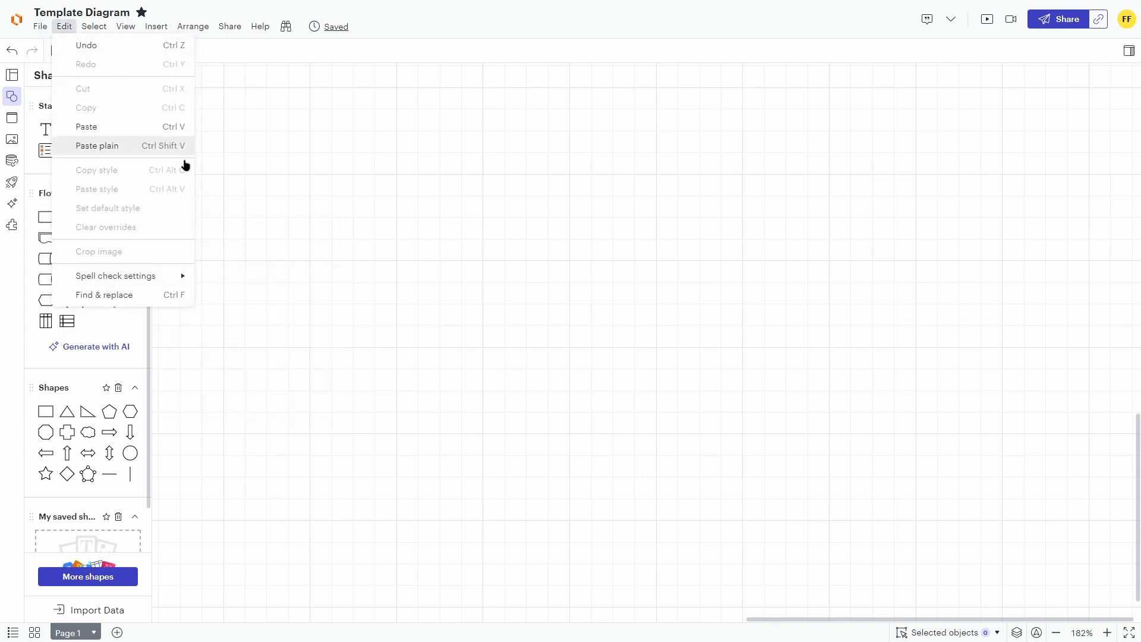
{"action": "left_click", "coordinate": [94, 26]}
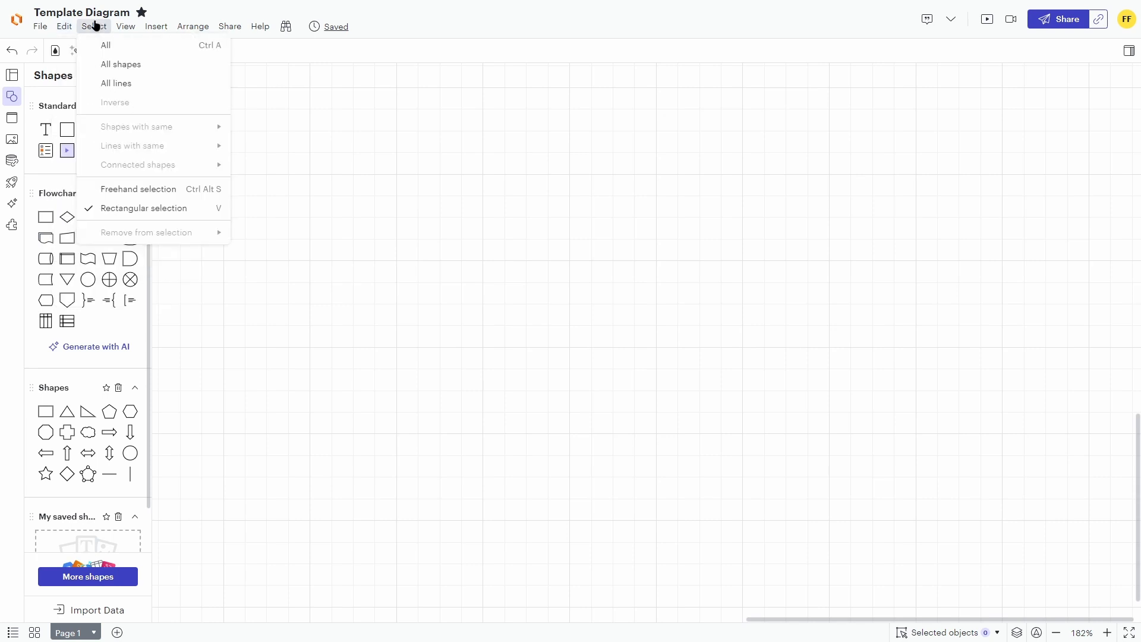
{"action": "mouse_move", "coordinate": [187, 31]}
{"action": "mouse_move", "coordinate": [259, 27]}
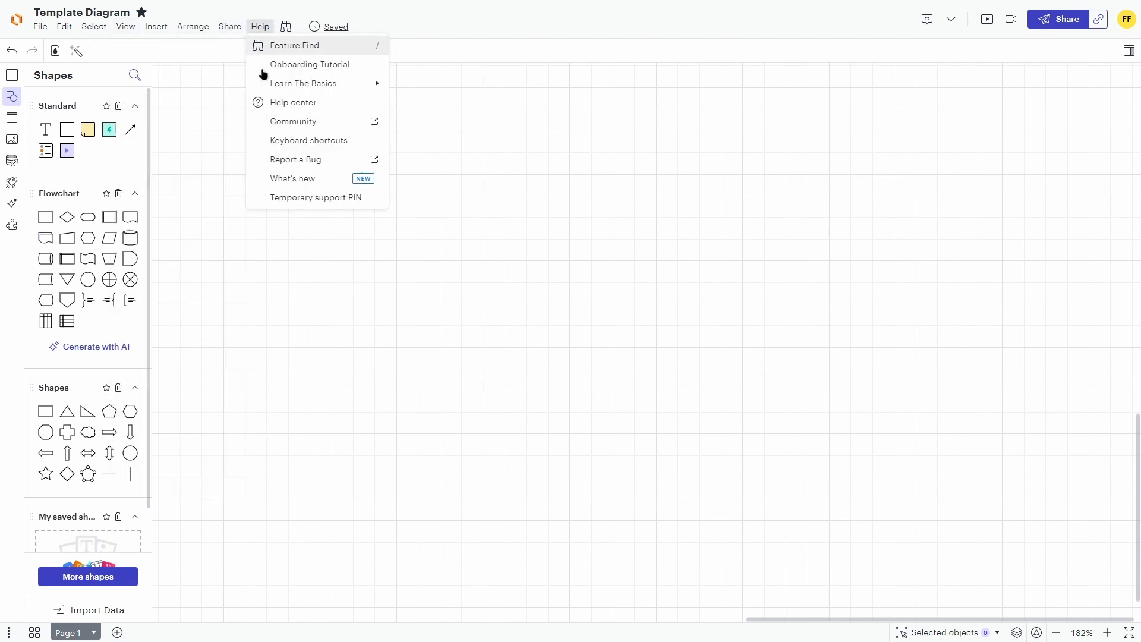
{"action": "mouse_move", "coordinate": [153, 24]}
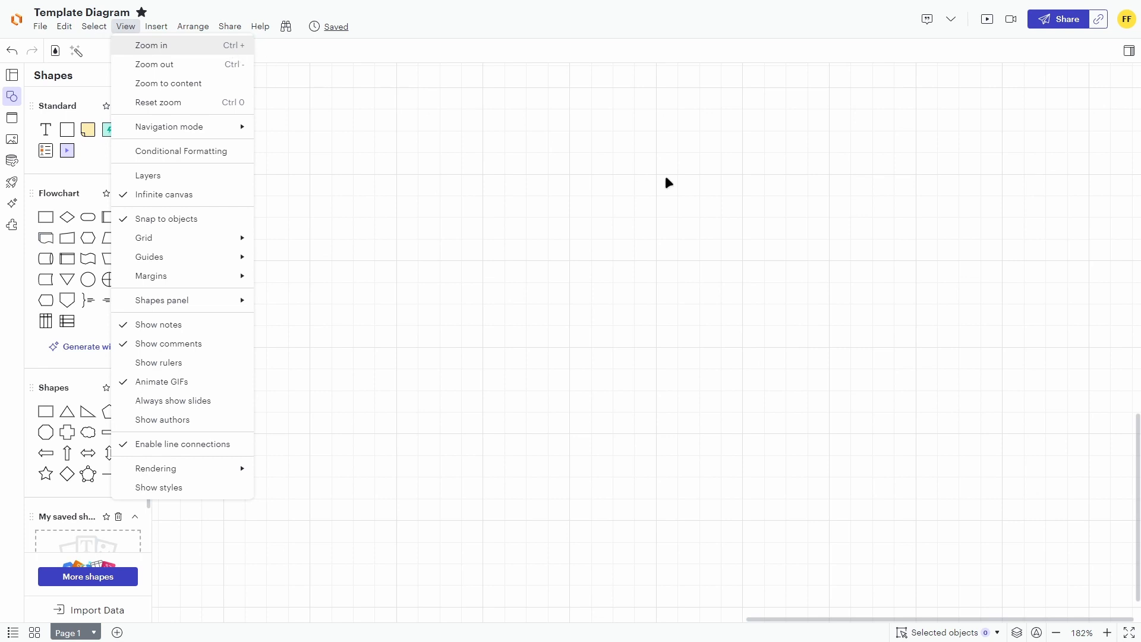
Zoom the blank canvas in to 200% and back out to 125%
{"action": "key", "text": "ctrl+plus"}
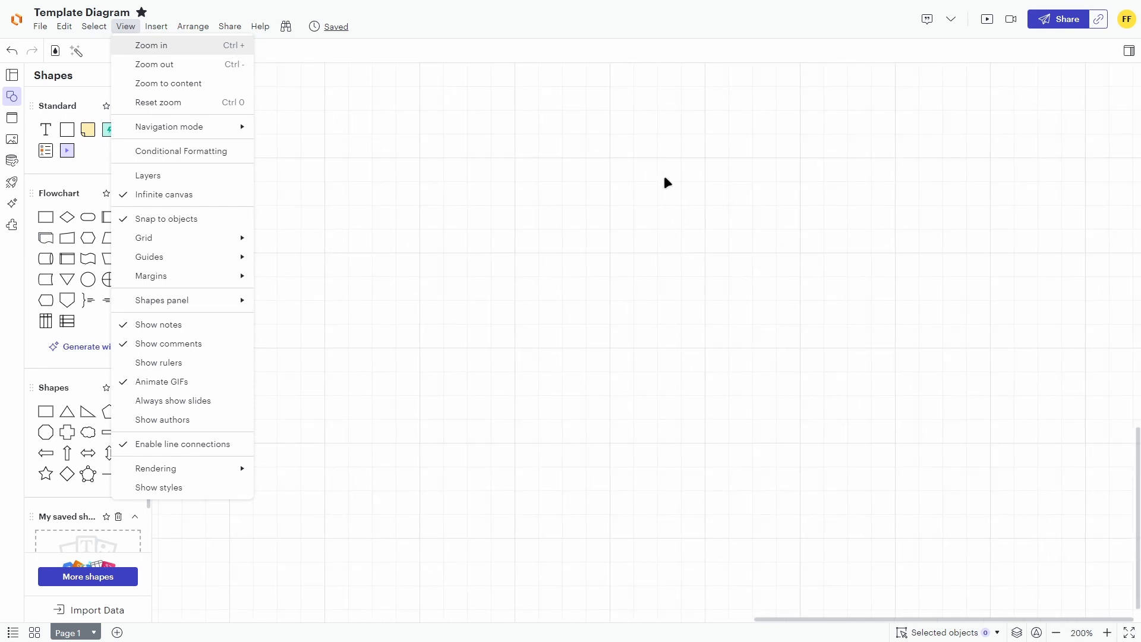
{"action": "key", "text": "ctrl+minus"}
{"action": "key", "text": "ctrl+minus"}
{"action": "key", "text": "ctrl+minus"}
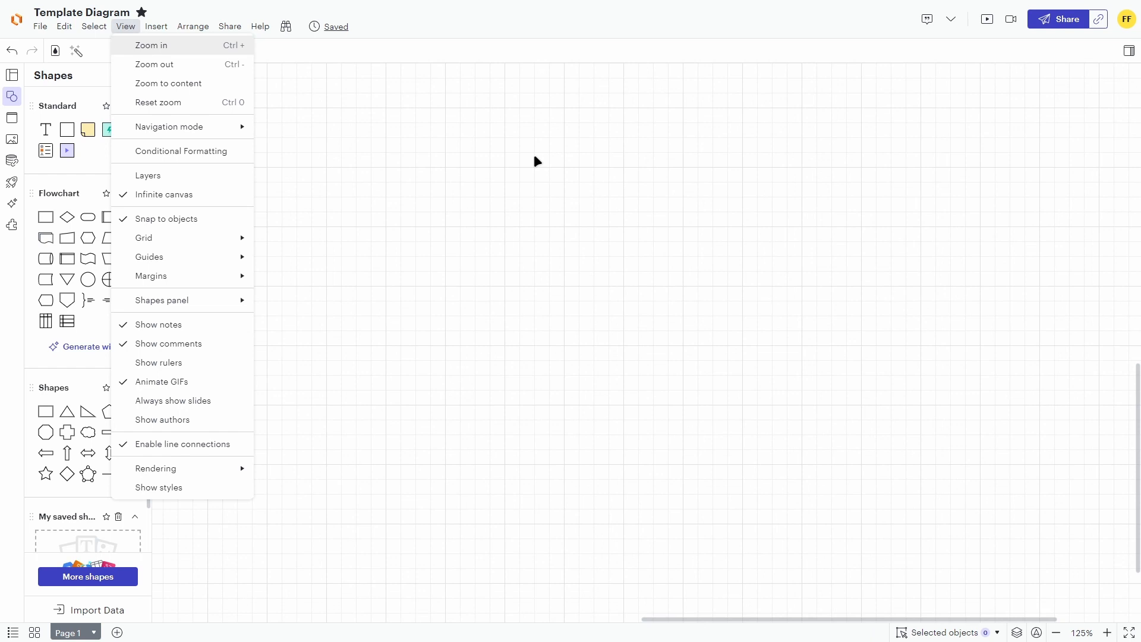
{"action": "left_click", "coordinate": [453, 282]}
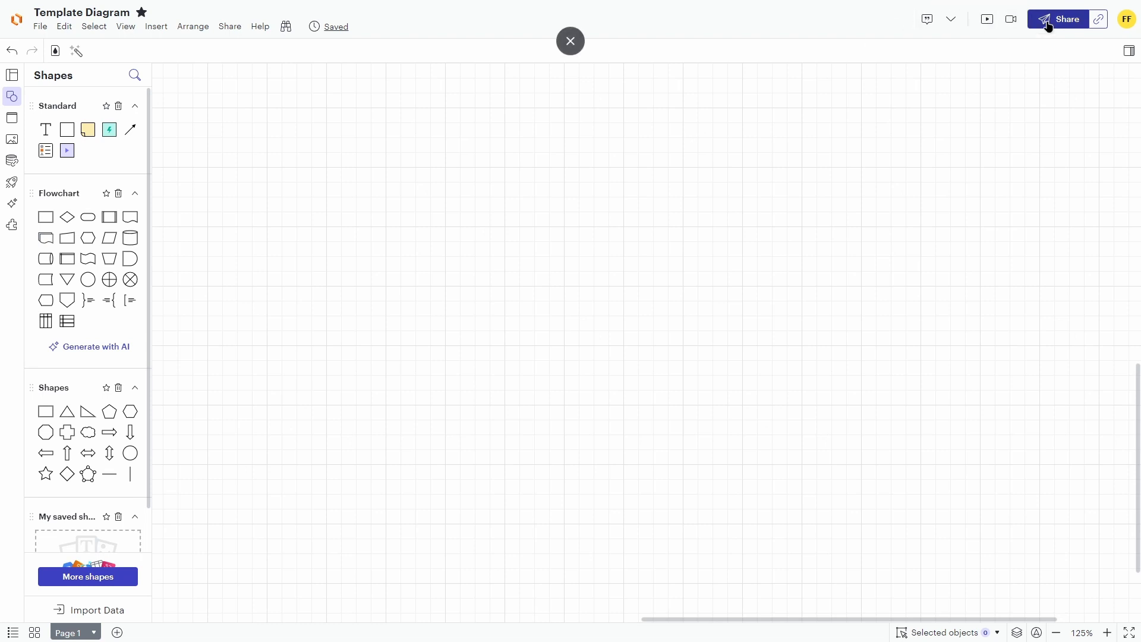
Copy the document's edit-and-share link and dismiss the notification
{"action": "left_click", "coordinate": [1099, 19]}
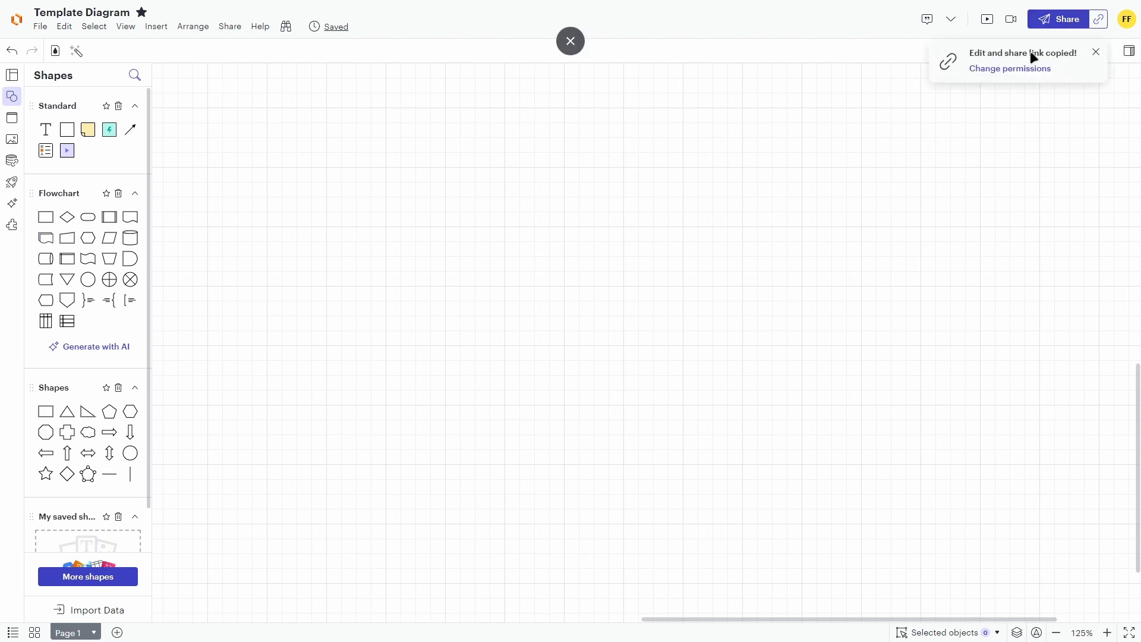
{"action": "left_click", "coordinate": [1097, 52]}
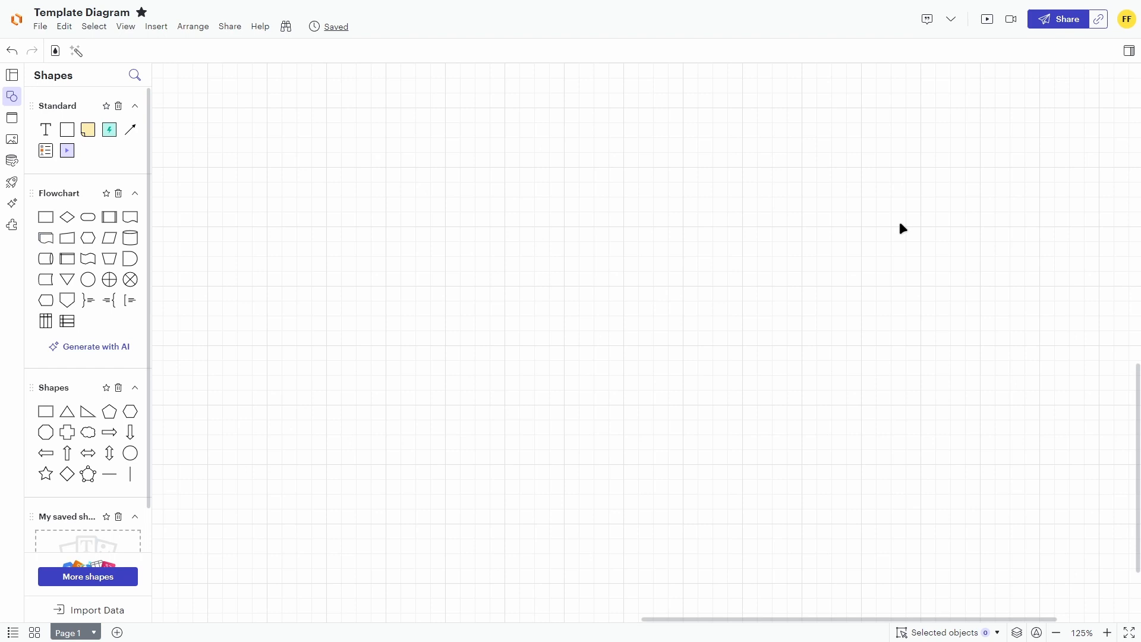
{"action": "left_click_drag", "start_coordinate": [453, 229], "coordinate": [520, 283]}
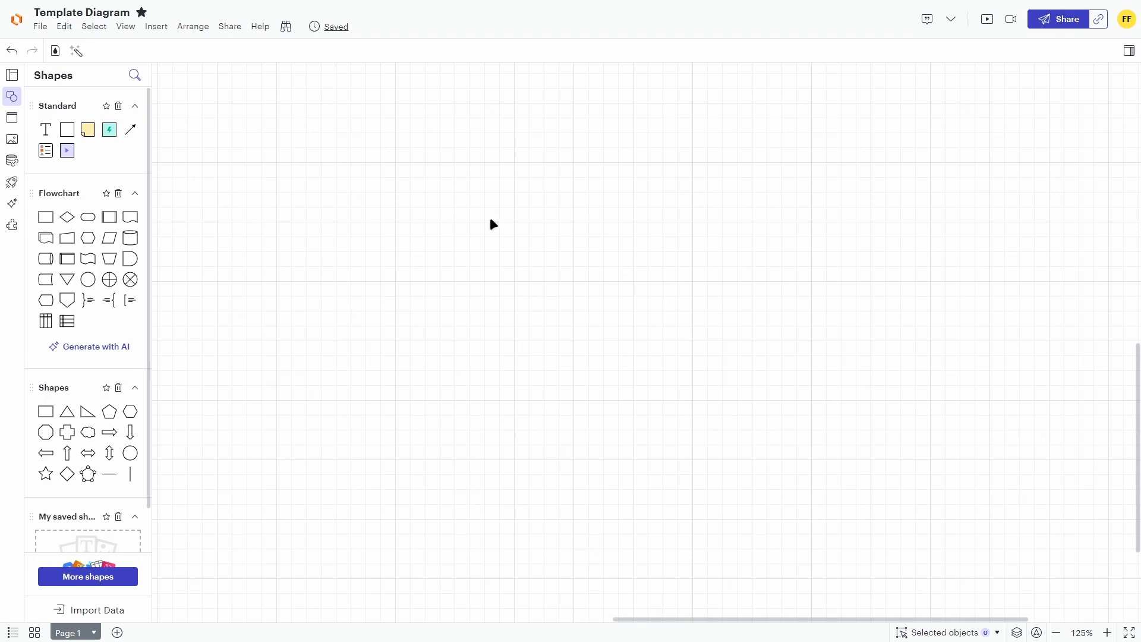
{"action": "left_click_drag", "start_coordinate": [514, 210], "coordinate": [517, 216]}
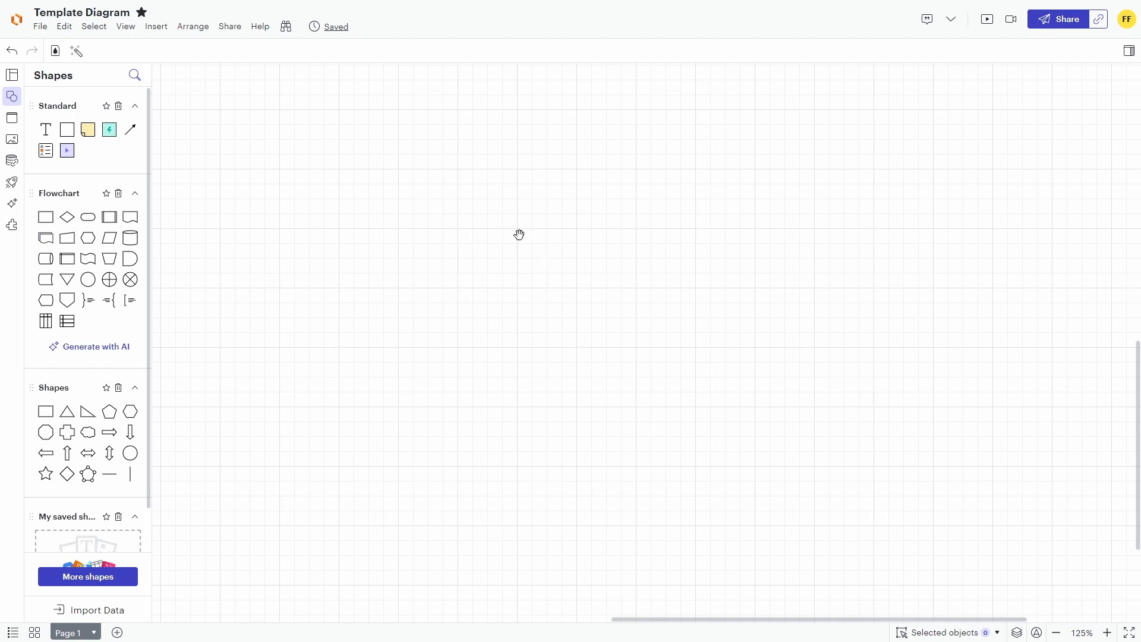
{"action": "left_click_drag", "start_coordinate": [520, 236], "coordinate": [517, 302]}
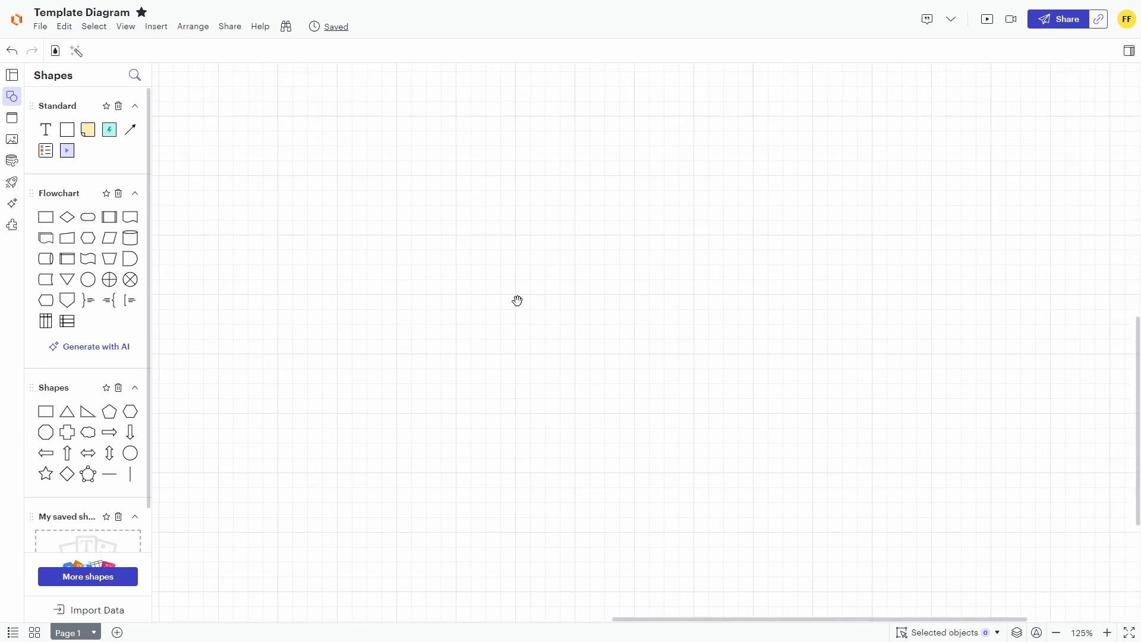
{"action": "left_click_drag", "start_coordinate": [565, 265], "coordinate": [614, 314]}
{"action": "left_click_drag", "start_coordinate": [515, 215], "coordinate": [633, 342]}
{"action": "left_click_drag", "start_coordinate": [451, 206], "coordinate": [633, 376]}
{"action": "scroll", "coordinate": [505, 270], "scroll_direction": "up", "scroll_amount": 1}
{"action": "left_click_drag", "start_coordinate": [509, 278], "coordinate": [636, 383]}
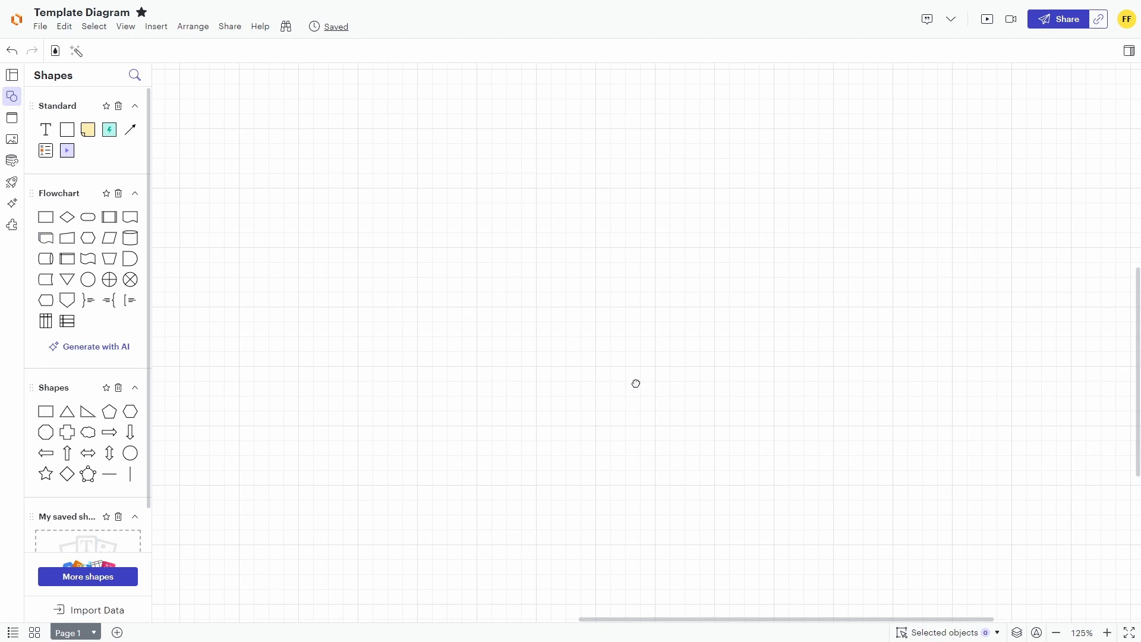
{"action": "right_click", "coordinate": [637, 365]}
{"action": "left_click_drag", "start_coordinate": [624, 334], "coordinate": [847, 529]}
{"action": "left_click_drag", "start_coordinate": [553, 312], "coordinate": [563, 362]}
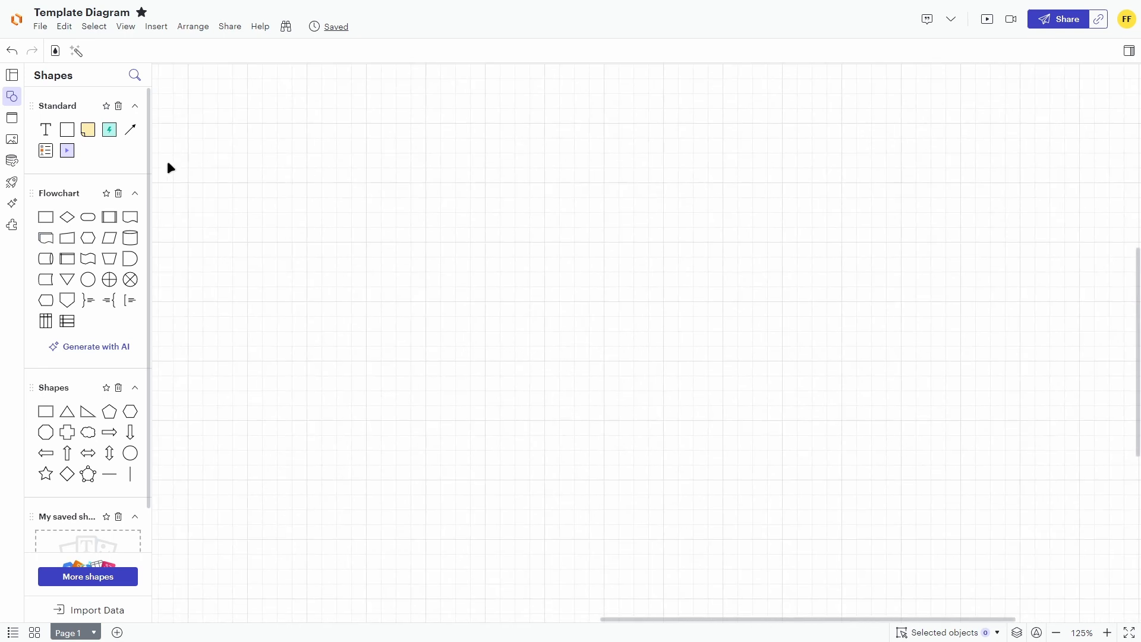
Look through the Standard, Flowchart, Shapes and saved-shape collections in the shape library
{"action": "scroll", "coordinate": [81, 189], "scroll_direction": "down", "scroll_amount": 1}
{"action": "scroll", "coordinate": [80, 189], "scroll_direction": "up", "scroll_amount": 1}
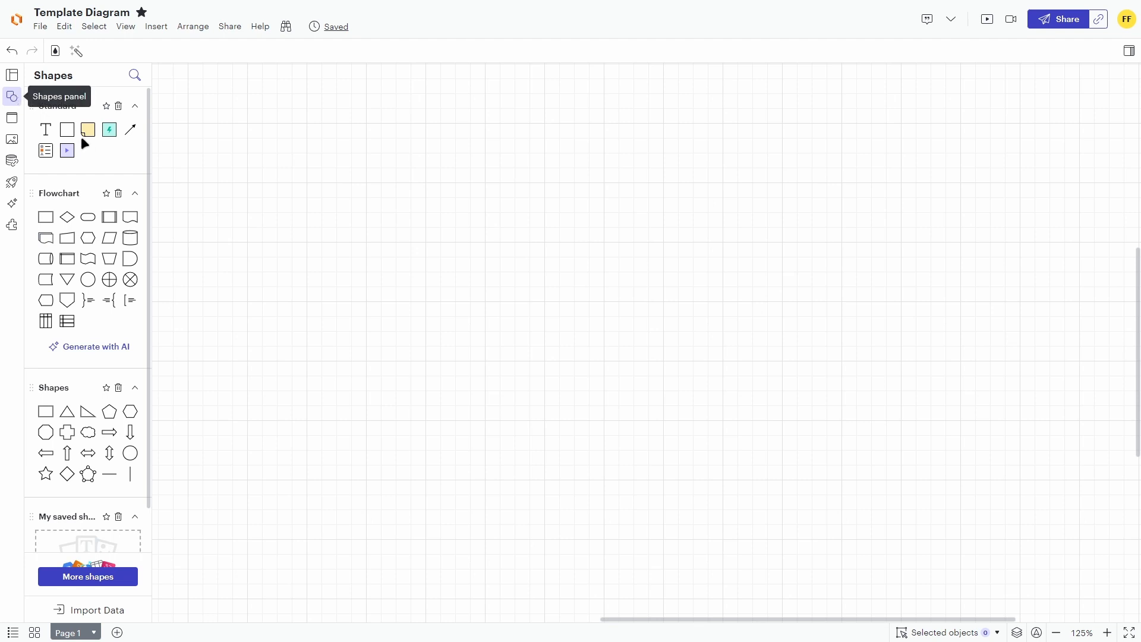
{"action": "scroll", "coordinate": [80, 179], "scroll_direction": "down", "scroll_amount": 1}
{"action": "scroll", "coordinate": [105, 410], "scroll_direction": "up", "scroll_amount": 1}
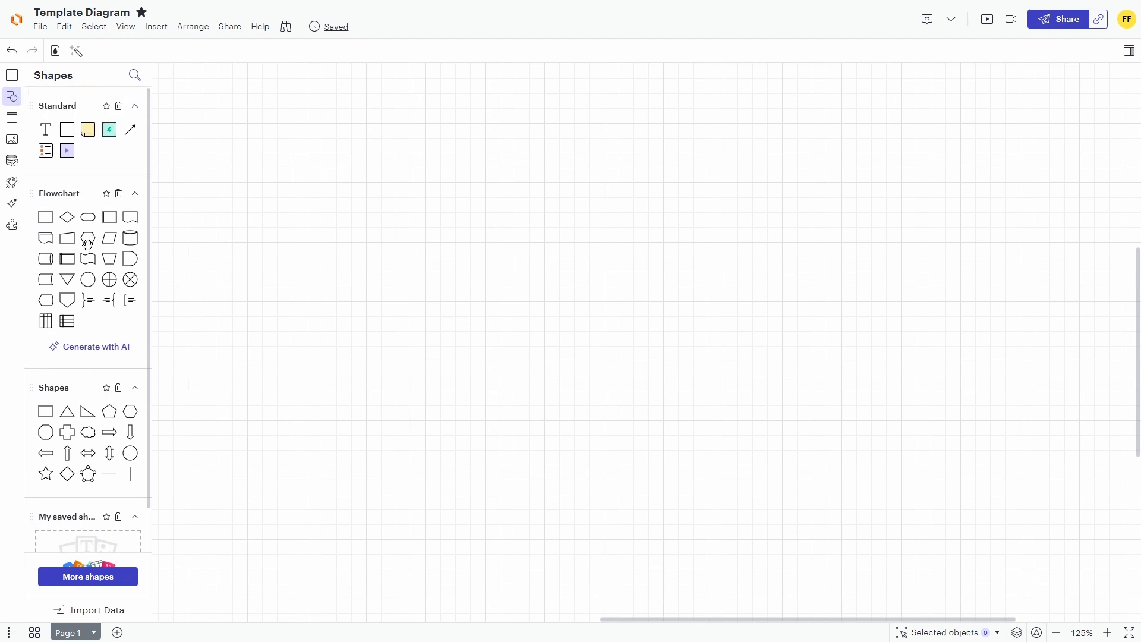
{"action": "scroll", "coordinate": [95, 380], "scroll_direction": "down", "scroll_amount": 1}
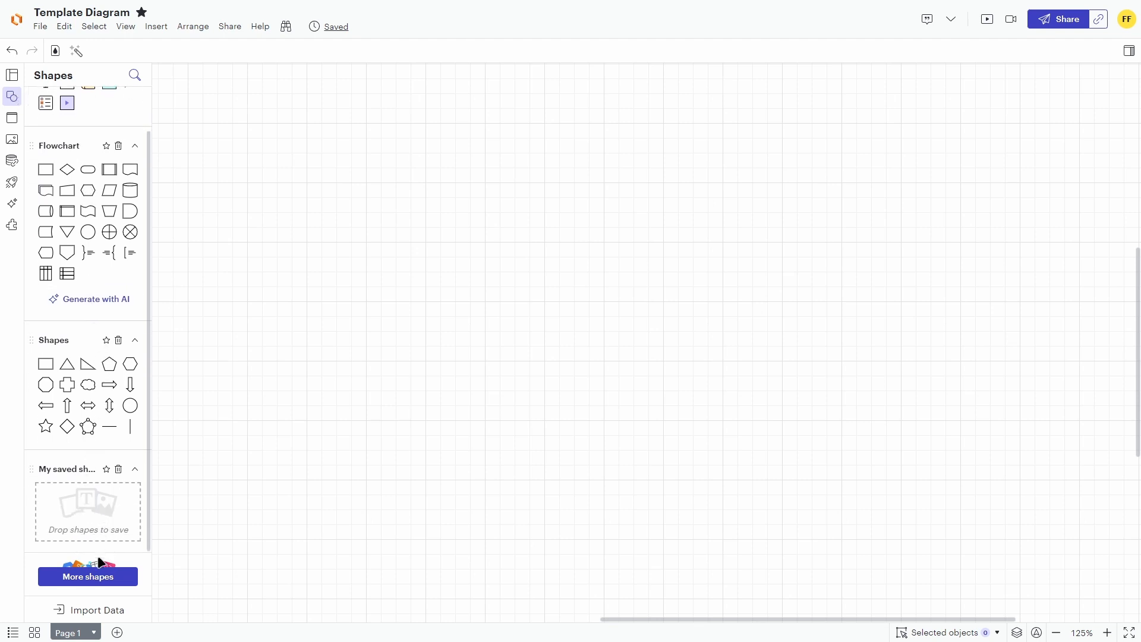
{"action": "scroll", "coordinate": [107, 463], "scroll_direction": "up", "scroll_amount": 1}
{"action": "scroll", "coordinate": [107, 464], "scroll_direction": "up", "scroll_amount": 1}
Place a Process flowchart shape on the canvas and enlarge it
{"action": "mouse_move", "coordinate": [40, 221]}
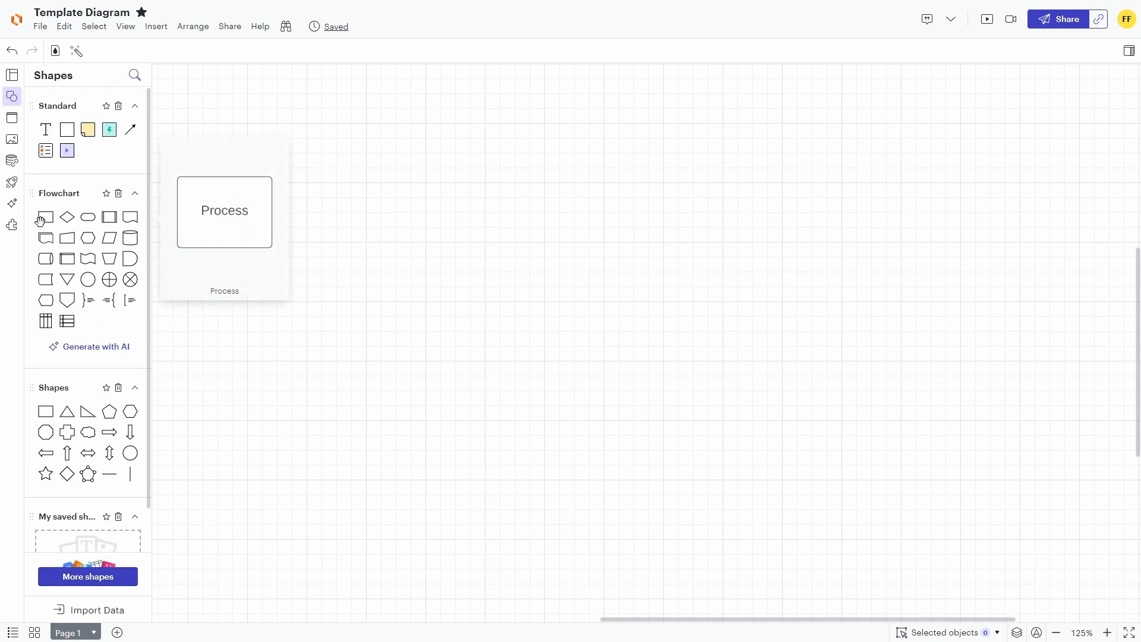
{"action": "mouse_move", "coordinate": [44, 218]}
{"action": "left_mouse_down"}
{"action": "mouse_move", "coordinate": [415, 275]}
{"action": "mouse_move", "coordinate": [107, 243]}
{"action": "mouse_move", "coordinate": [32, 220]}
{"action": "left_mouse_up"}
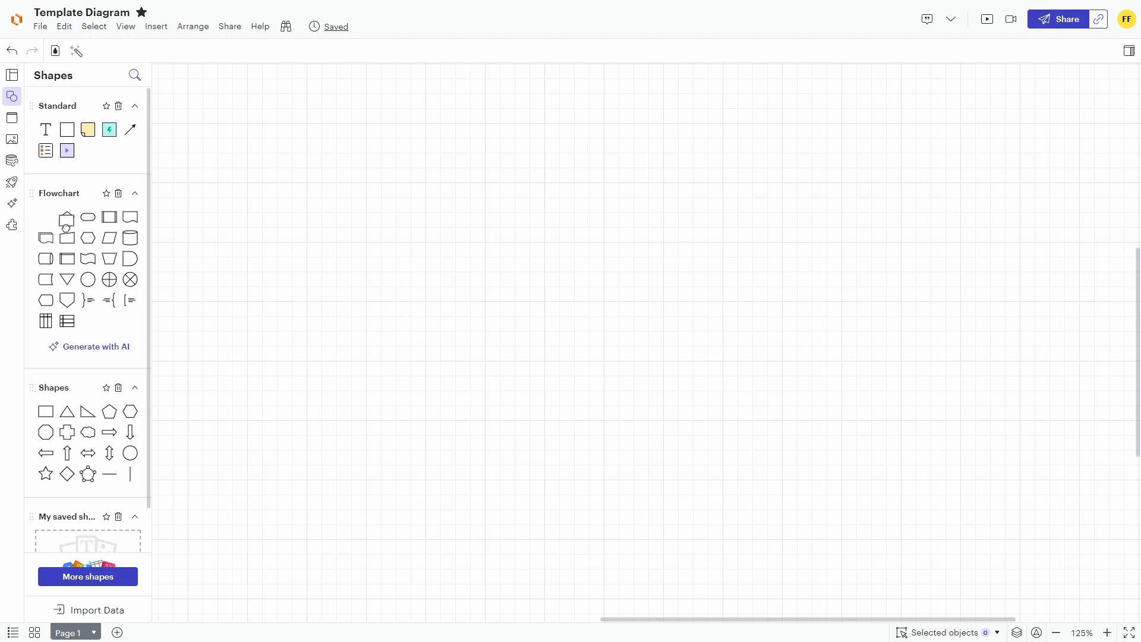
{"action": "left_click_drag", "start_coordinate": [206, 405], "coordinate": [563, 234]}
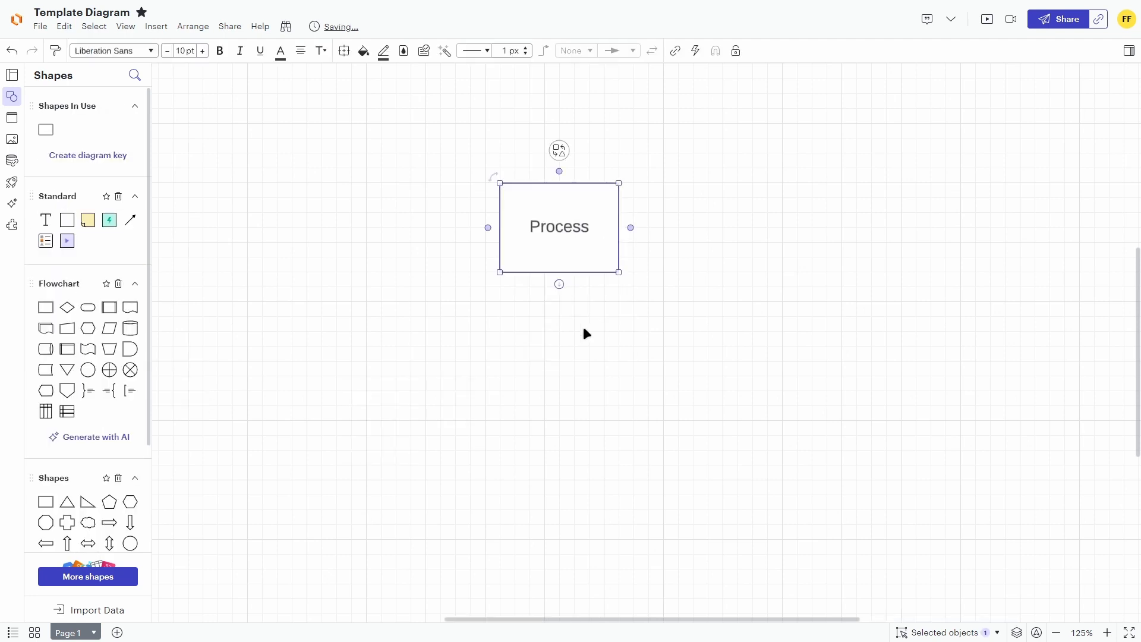
{"action": "left_click", "coordinate": [635, 373]}
{"action": "left_click_drag", "start_coordinate": [669, 232], "coordinate": [677, 293]}
{"action": "left_click_drag", "start_coordinate": [403, 191], "coordinate": [734, 420]}
{"action": "left_click_drag", "start_coordinate": [565, 306], "coordinate": [571, 271]}
{"action": "left_click_drag", "start_coordinate": [657, 240], "coordinate": [685, 241]}
Draw an arrow line out from the right side of the Process shape, and delete that line
{"action": "left_click_drag", "start_coordinate": [685, 289], "coordinate": [849, 250]}
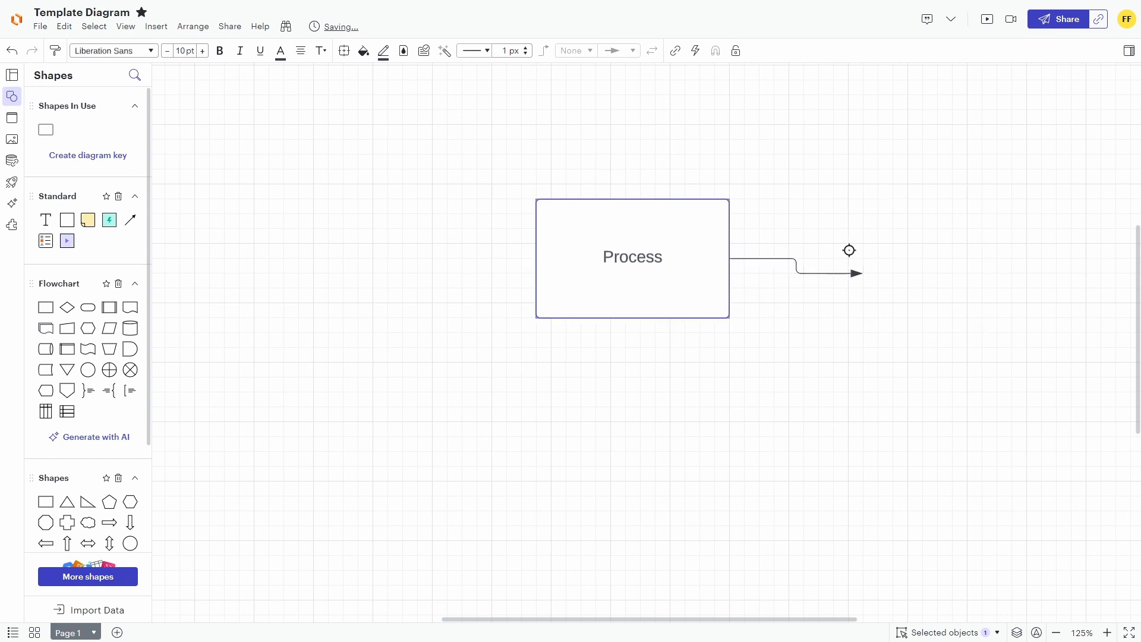
{"action": "left_click_drag", "start_coordinate": [763, 262], "coordinate": [762, 261]}
{"action": "left_click_drag", "start_coordinate": [788, 217], "coordinate": [742, 284]}
{"action": "key", "text": "Delete"}
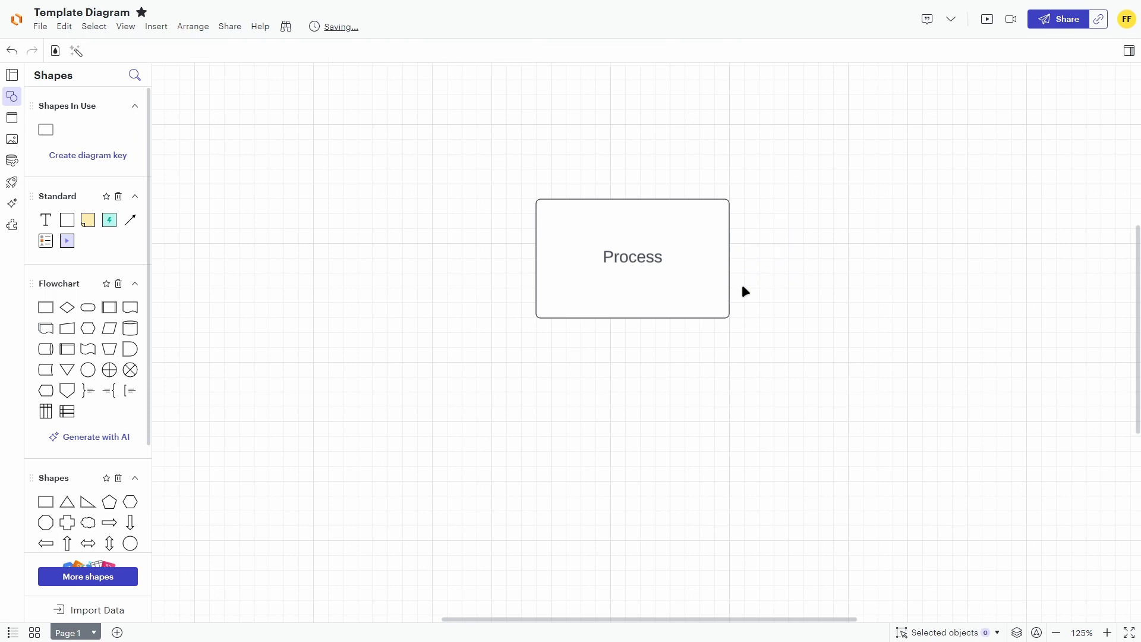
Add a second Process shape connected below the first and move it further down
{"action": "left_click", "coordinate": [714, 252]}
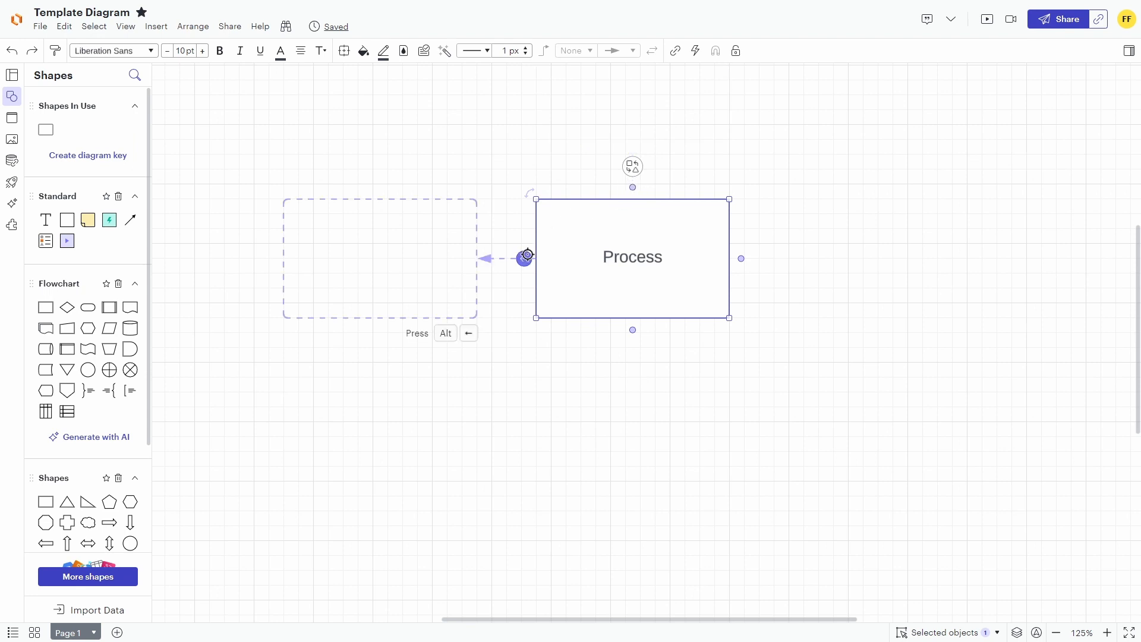
{"action": "left_click", "coordinate": [632, 331]}
{"action": "left_click", "coordinate": [819, 343]}
{"action": "left_click_drag", "start_coordinate": [687, 439], "coordinate": [678, 484]}
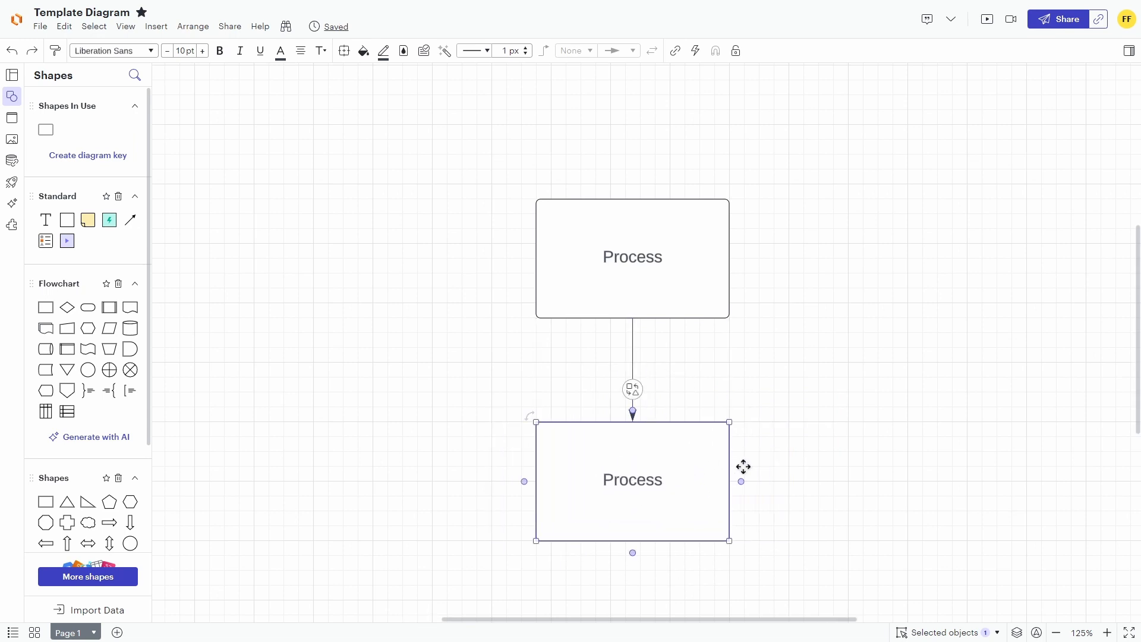
Add a third Process shape connected to the right side of the lower Process shape
{"action": "left_click", "coordinate": [866, 434]}
{"action": "left_click_drag", "start_coordinate": [866, 434], "coordinate": [726, 253]}
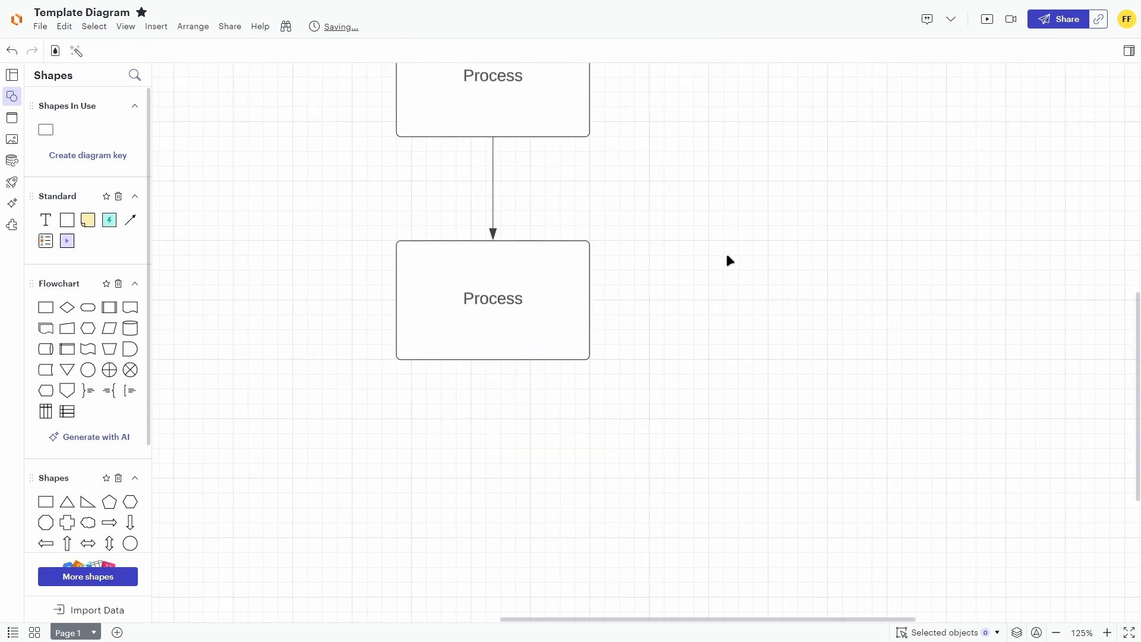
{"action": "left_click", "coordinate": [592, 301]}
{"action": "left_click", "coordinate": [951, 265]}
{"action": "left_click_drag", "start_coordinate": [951, 265], "coordinate": [847, 377]}
{"action": "scroll", "coordinate": [861, 329], "scroll_direction": "down", "scroll_amount": 2}
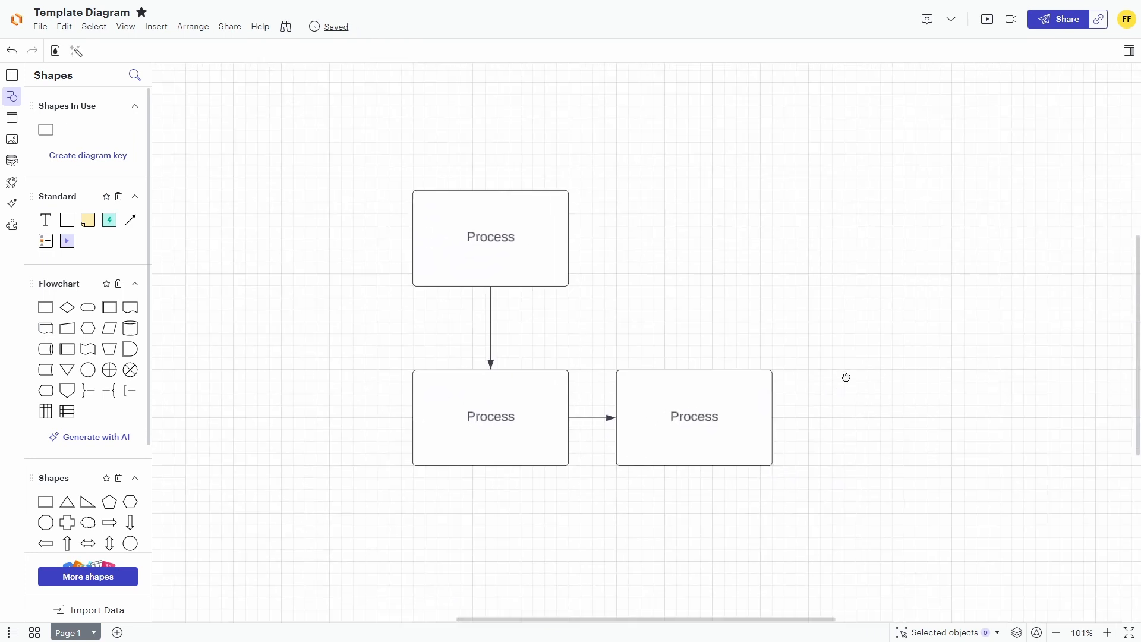
{"action": "scroll", "coordinate": [753, 268], "scroll_direction": "down", "scroll_amount": 5}
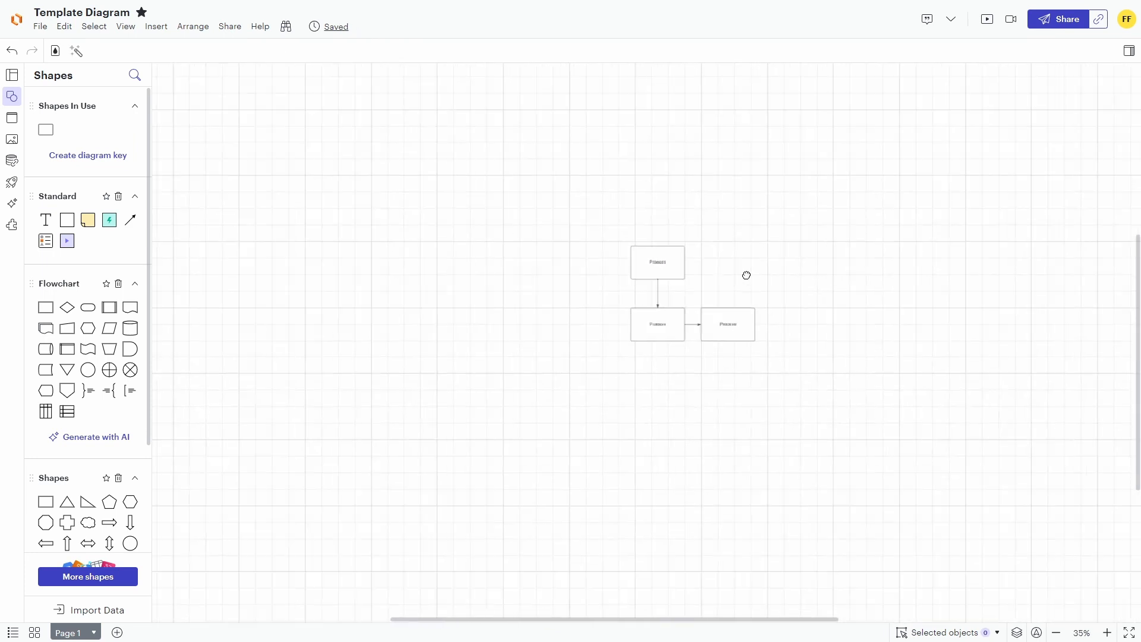
{"action": "scroll", "coordinate": [746, 274], "scroll_direction": "up", "scroll_amount": 3}
{"action": "scroll", "coordinate": [747, 275], "scroll_direction": "up", "scroll_amount": 3}
{"action": "scroll", "coordinate": [747, 275], "scroll_direction": "down", "scroll_amount": 5}
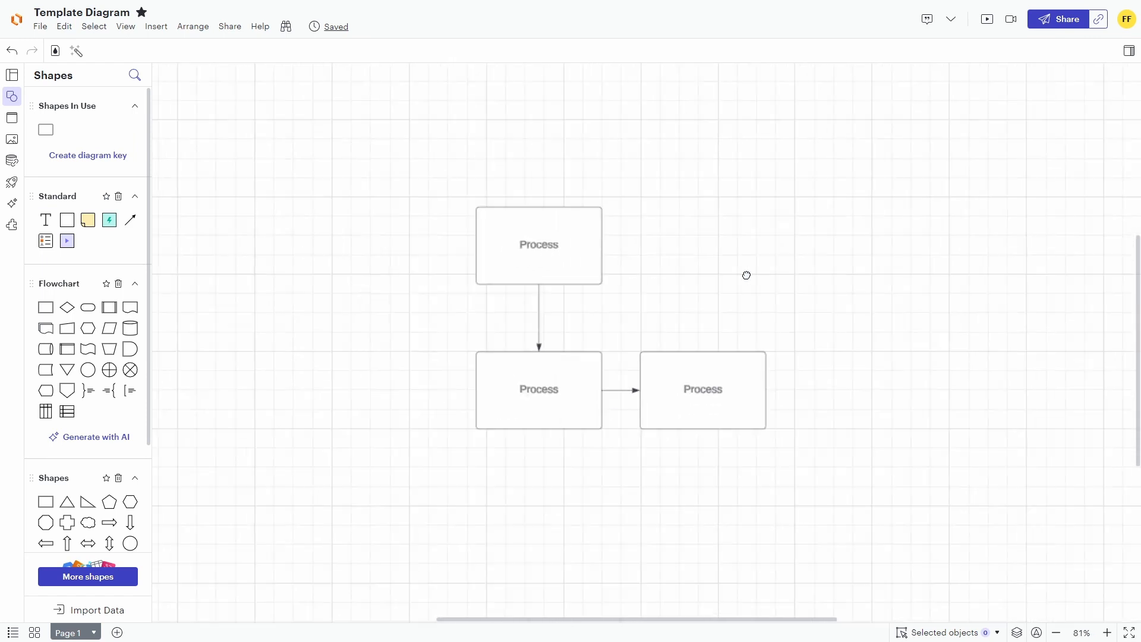
{"action": "scroll", "coordinate": [746, 275], "scroll_direction": "up", "scroll_amount": 2}
{"action": "scroll", "coordinate": [747, 275], "scroll_direction": "up", "scroll_amount": 4}
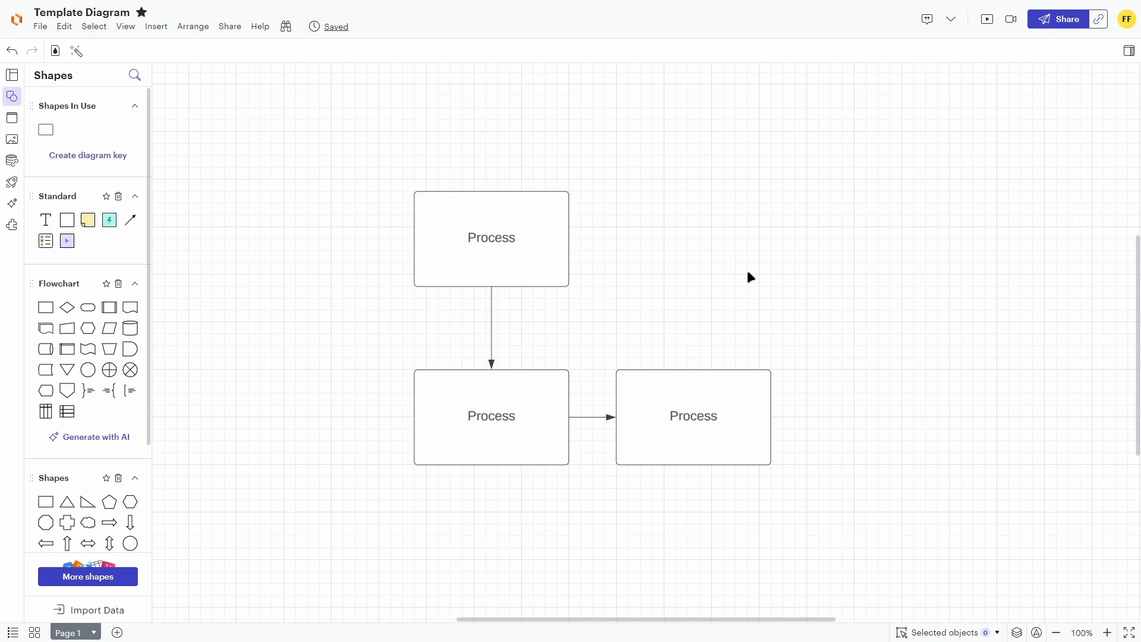
{"action": "scroll", "coordinate": [747, 270], "scroll_direction": "up", "scroll_amount": 1}
{"action": "scroll", "coordinate": [747, 270], "scroll_direction": "right", "scroll_amount": 1}
{"action": "left_click_drag", "start_coordinate": [705, 288], "coordinate": [646, 275]}
{"action": "right_click", "coordinate": [701, 276]}
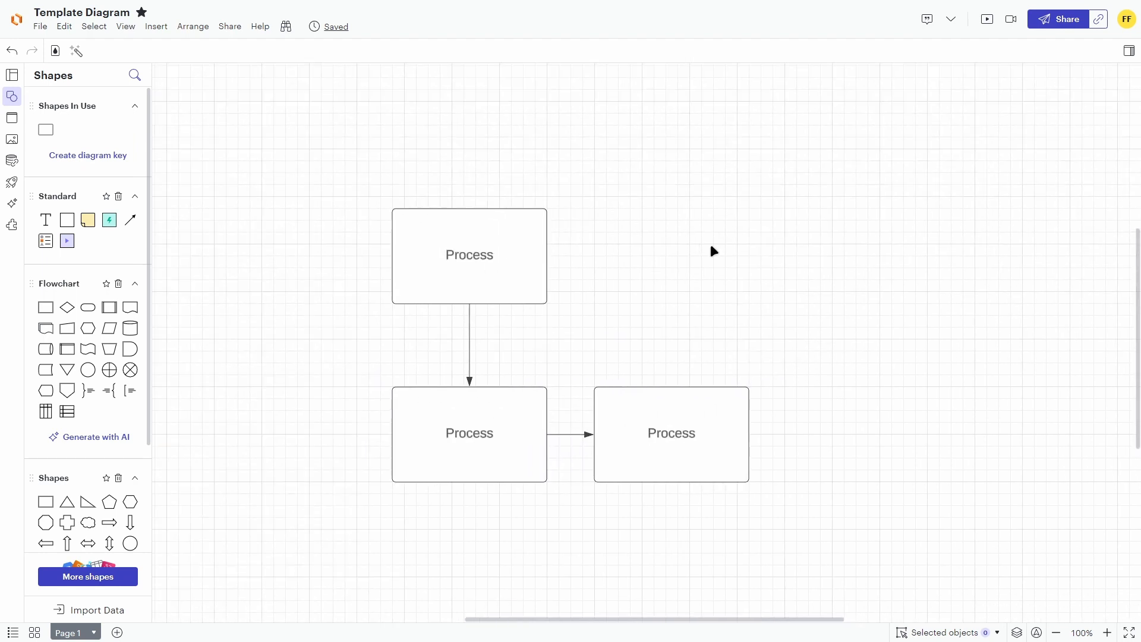
{"action": "right_click", "coordinate": [691, 244]}
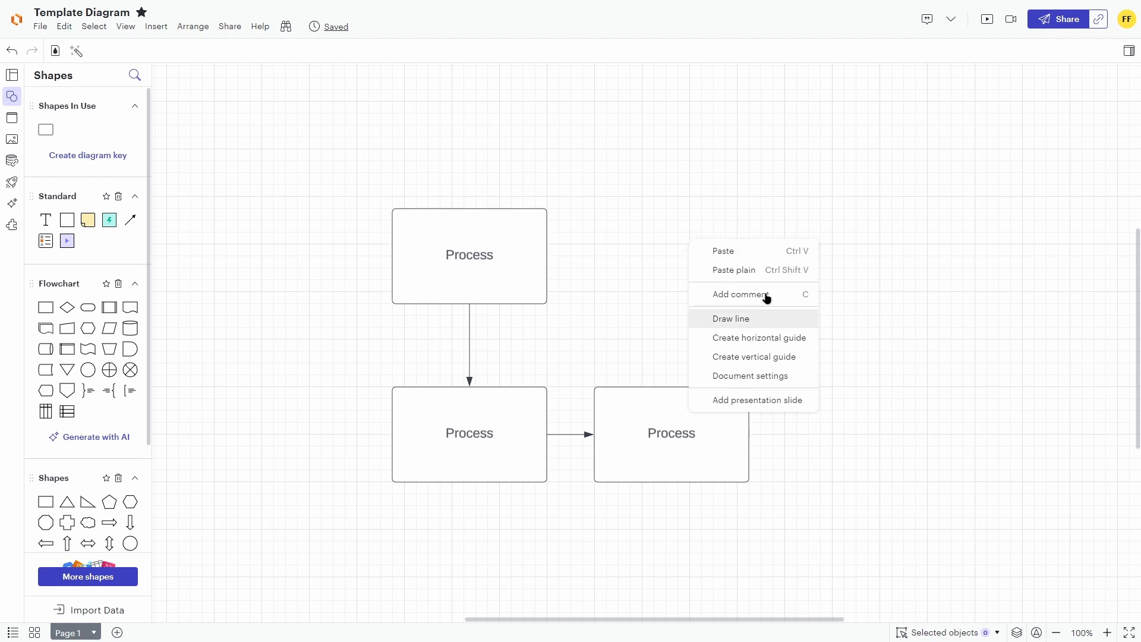
{"action": "left_click", "coordinate": [621, 278]}
{"action": "left_click_drag", "start_coordinate": [621, 263], "coordinate": [658, 218]}
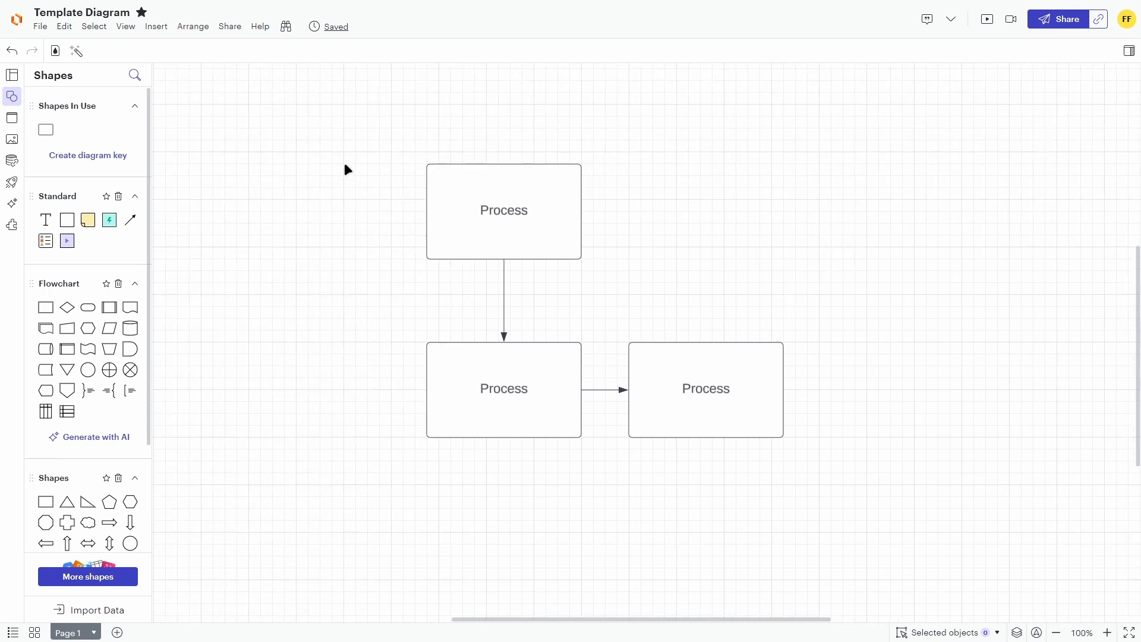
Delete all three Process shapes and their connecting arrows from the canvas
{"action": "left_click_drag", "start_coordinate": [296, 123], "coordinate": [910, 507]}
{"action": "key", "text": "Delete"}
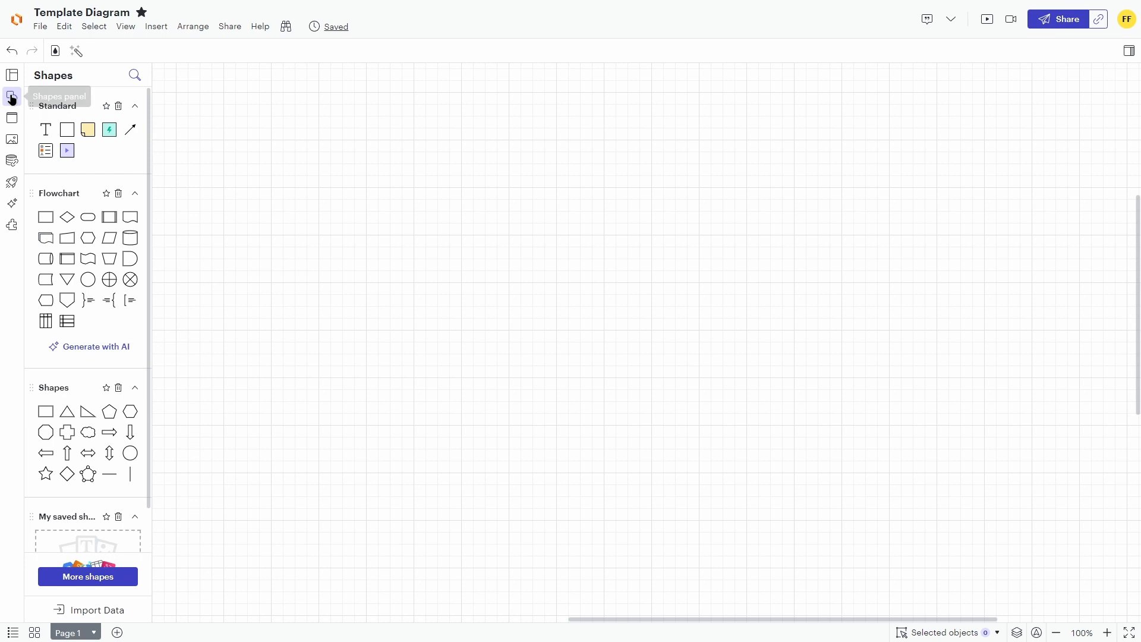
Add a horizontal swim lane container from the flowchart containers to the canvas
{"action": "left_click", "coordinate": [11, 118]}
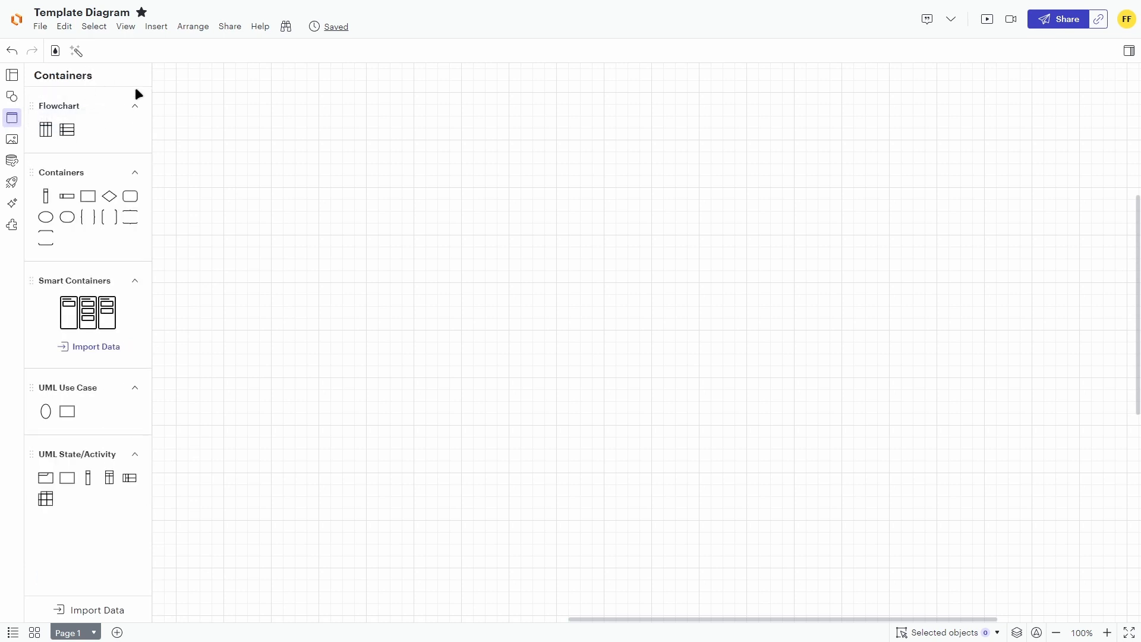
{"action": "left_click_drag", "start_coordinate": [63, 129], "coordinate": [701, 339]}
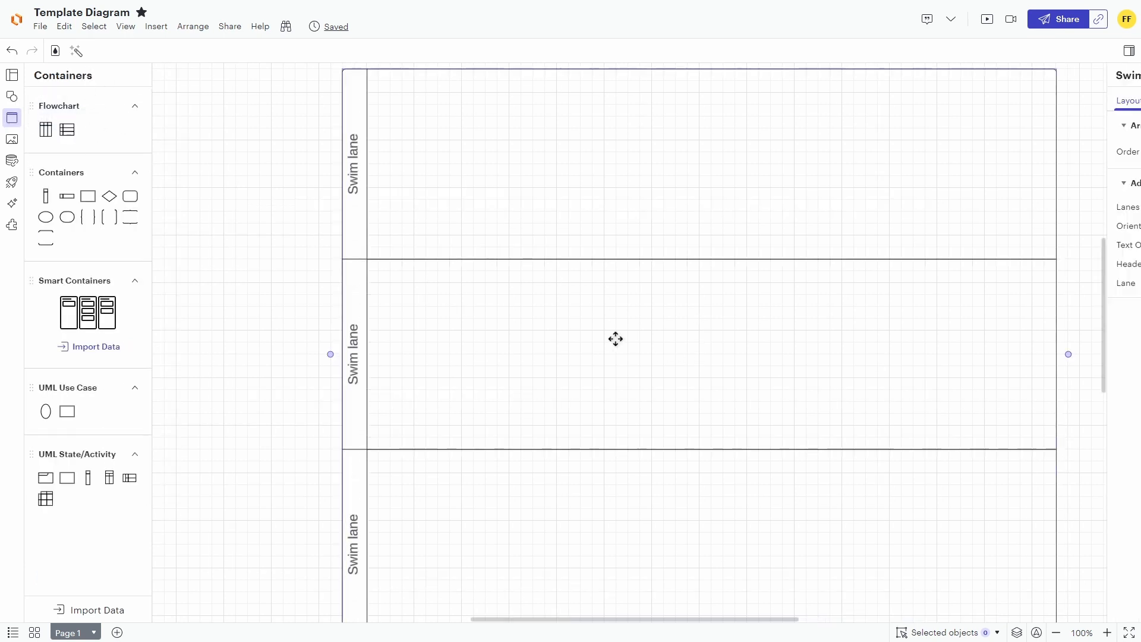
{"action": "scroll", "coordinate": [277, 291], "scroll_direction": "down", "scroll_amount": 5}
Set the swim lane container to five lanes, and delete the whole container from the canvas
{"action": "right_click", "coordinate": [273, 291]}
{"action": "left_click", "coordinate": [819, 294]}
{"action": "left_click", "coordinate": [316, 239]}
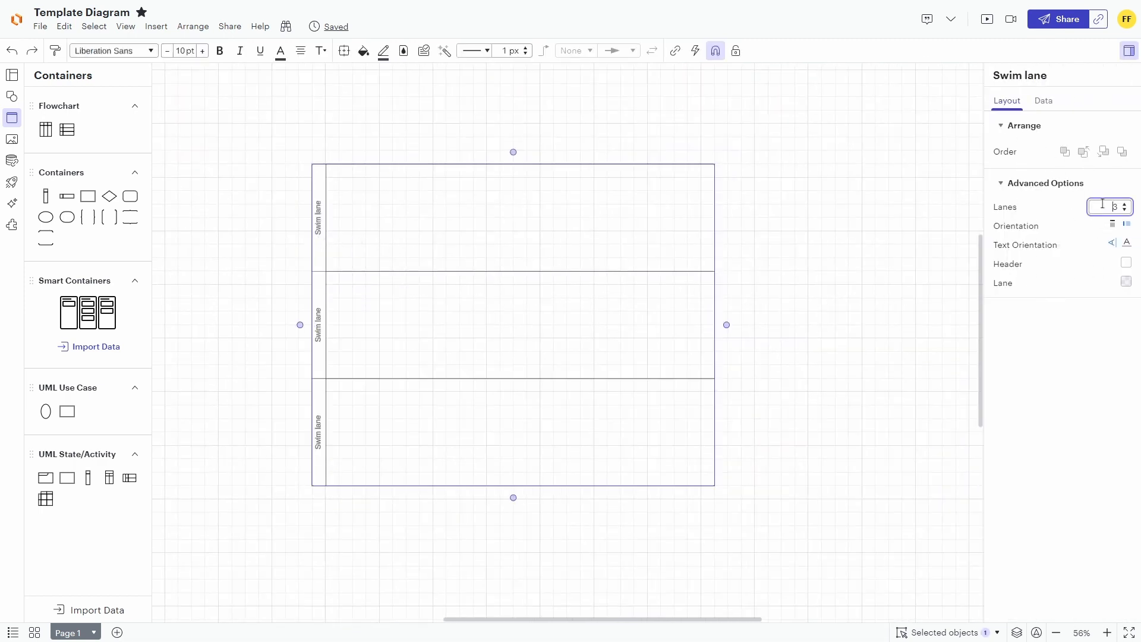
{"action": "left_click", "coordinate": [1125, 205]}
{"action": "left_click", "coordinate": [1125, 205]}
{"action": "left_click", "coordinate": [937, 249]}
{"action": "scroll", "coordinate": [892, 250], "scroll_direction": "down", "scroll_amount": 3}
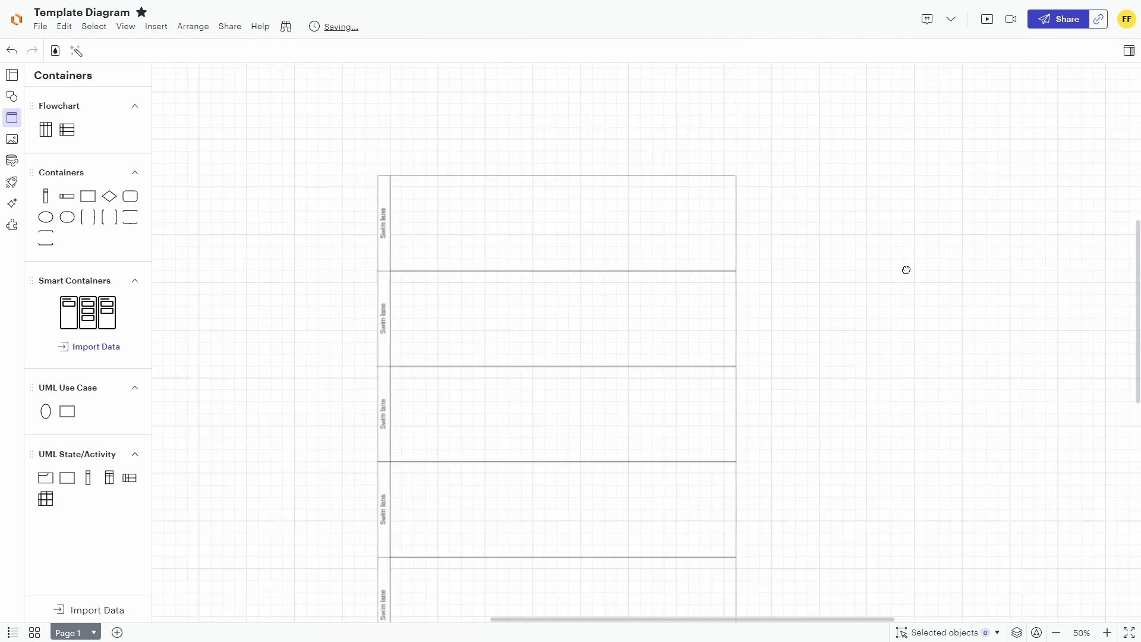
{"action": "left_click_drag", "start_coordinate": [393, 130], "coordinate": [963, 532]}
{"action": "key", "text": "Delete"}
Search the web images for "dog" and try to place the pale puppy photo on the canvas
{"action": "left_click", "coordinate": [11, 141]}
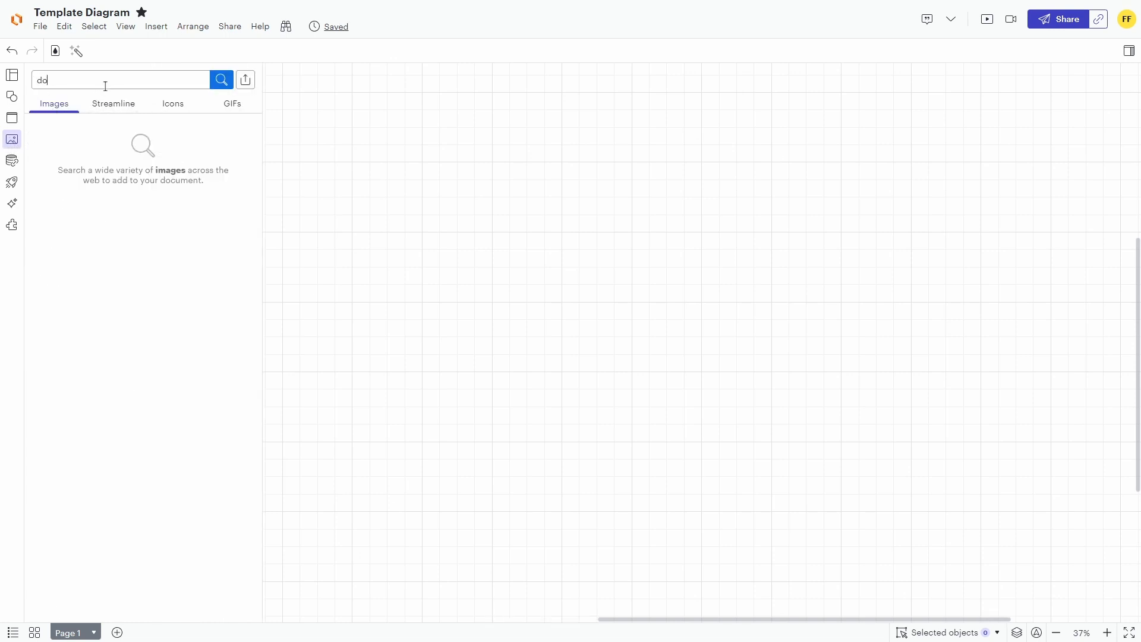
{"action": "key", "text": "Return"}
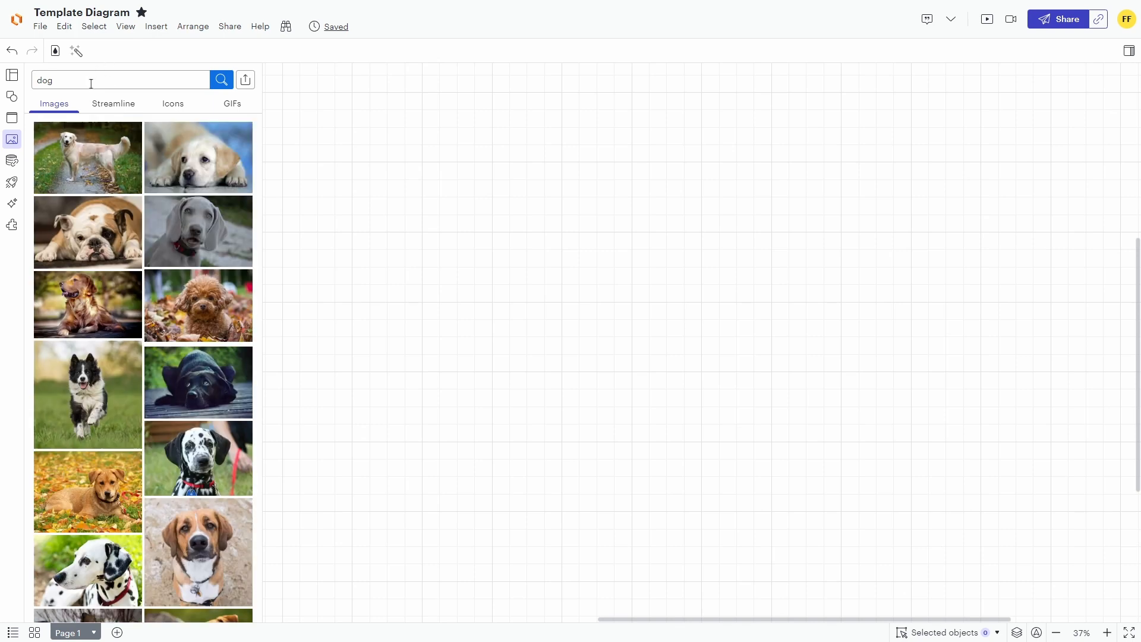
{"action": "left_click_drag", "start_coordinate": [185, 149], "coordinate": [499, 301]}
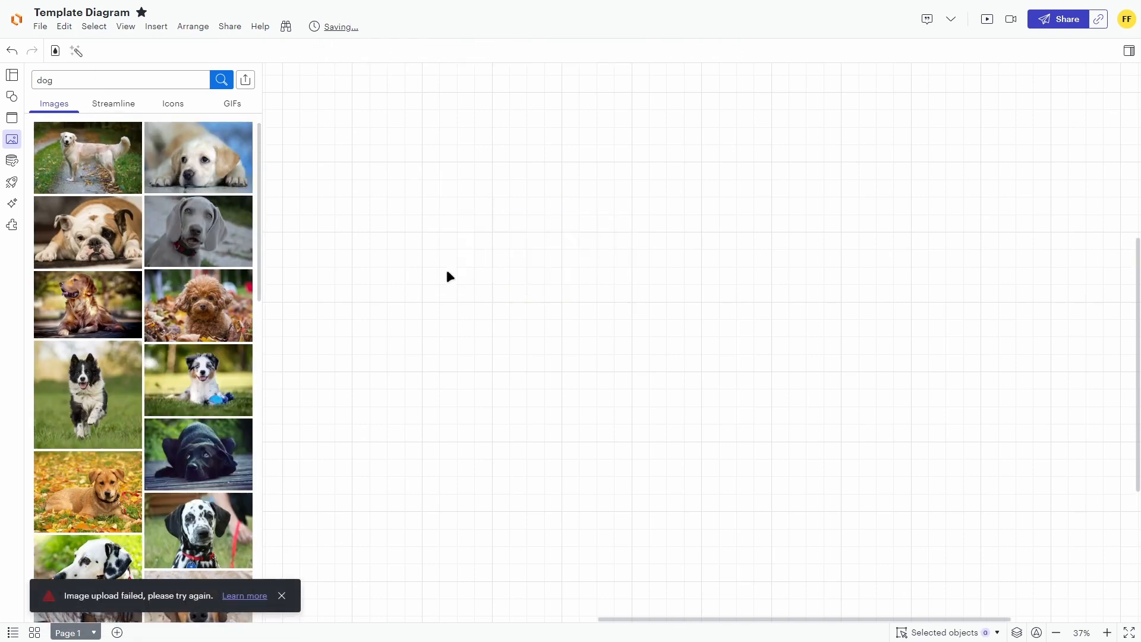
Place the solid black dog icon from the "dog" icon results on the canvas
{"action": "left_click", "coordinate": [180, 106]}
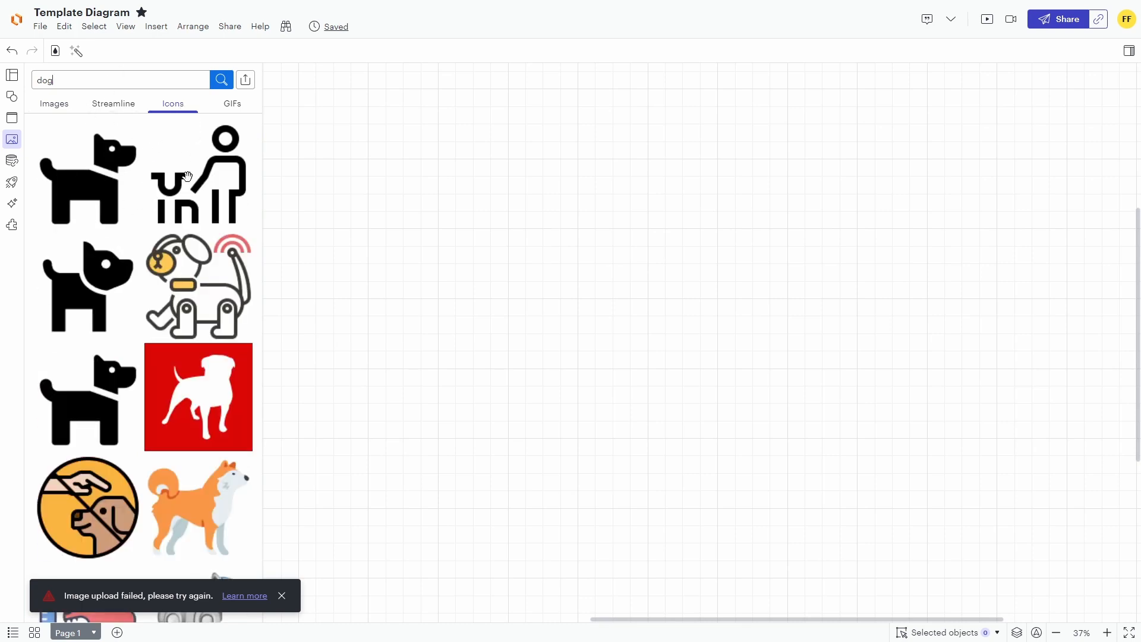
{"action": "left_click_drag", "start_coordinate": [118, 193], "coordinate": [530, 248]}
{"action": "scroll", "coordinate": [529, 249], "scroll_direction": "up", "scroll_amount": 3}
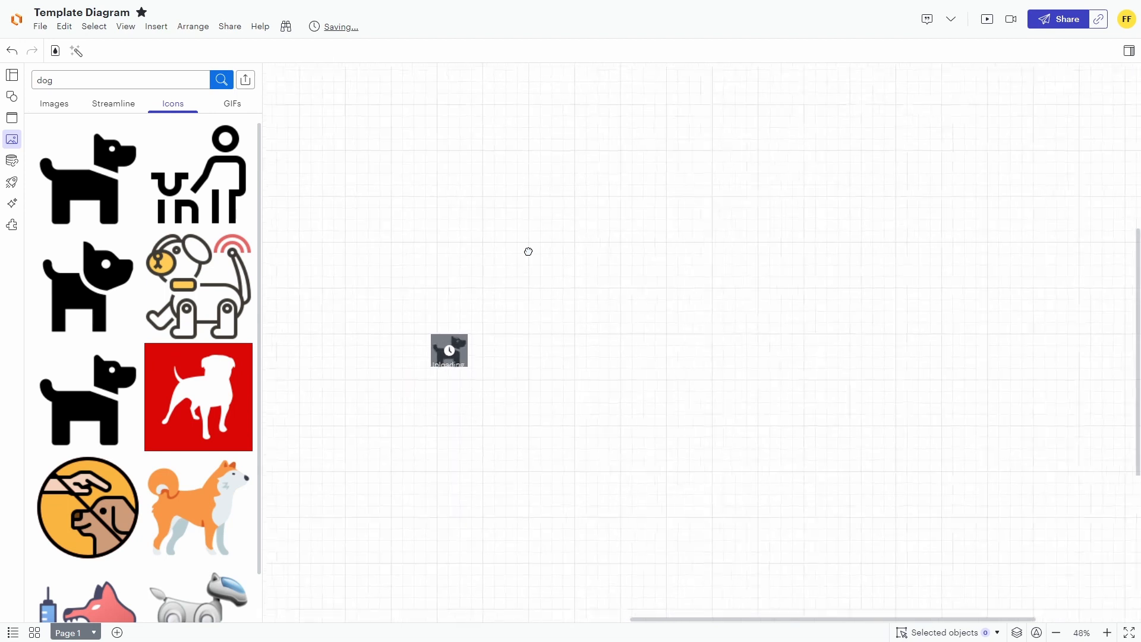
Place the GIF of the chihuahua with foam on its head to the right of the dog icon
{"action": "left_click", "coordinate": [227, 107]}
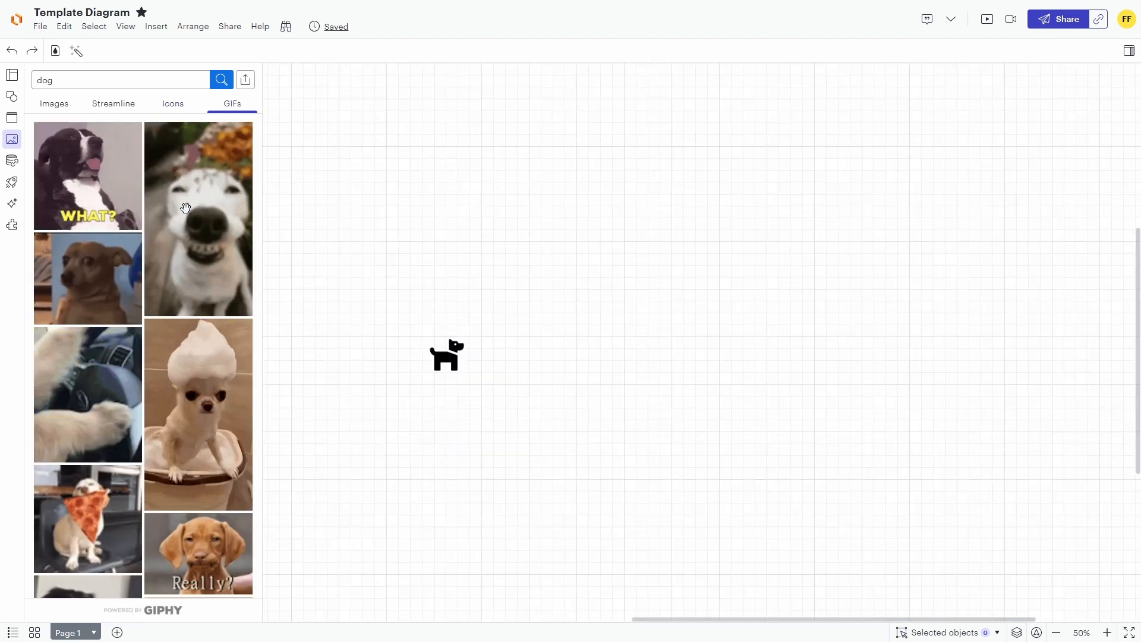
{"action": "left_click_drag", "start_coordinate": [186, 208], "coordinate": [612, 268]}
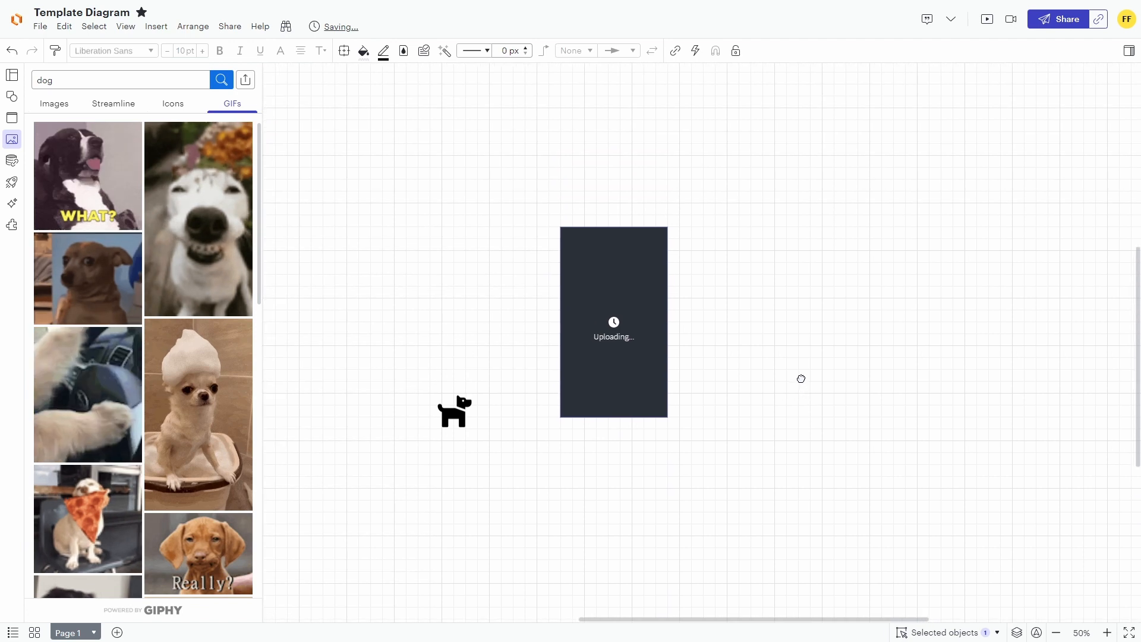
{"action": "scroll", "coordinate": [798, 376], "scroll_direction": "up", "scroll_amount": 1}
{"action": "scroll", "coordinate": [655, 307], "scroll_direction": "up", "scroll_amount": 3}
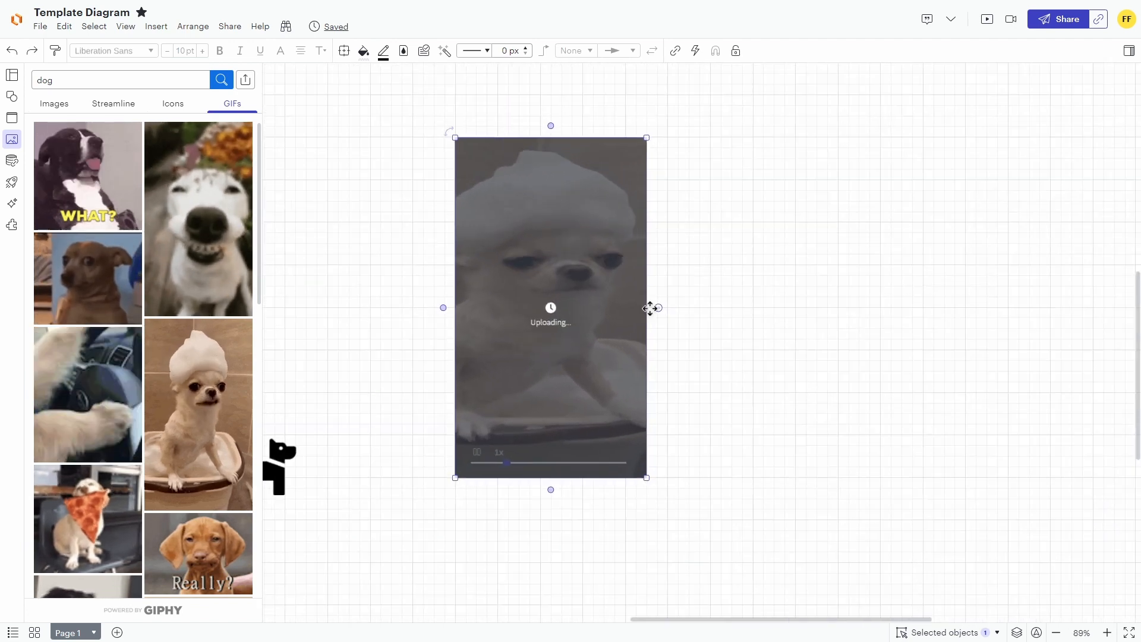
{"action": "scroll", "coordinate": [705, 339], "scroll_direction": "down", "scroll_amount": 3}
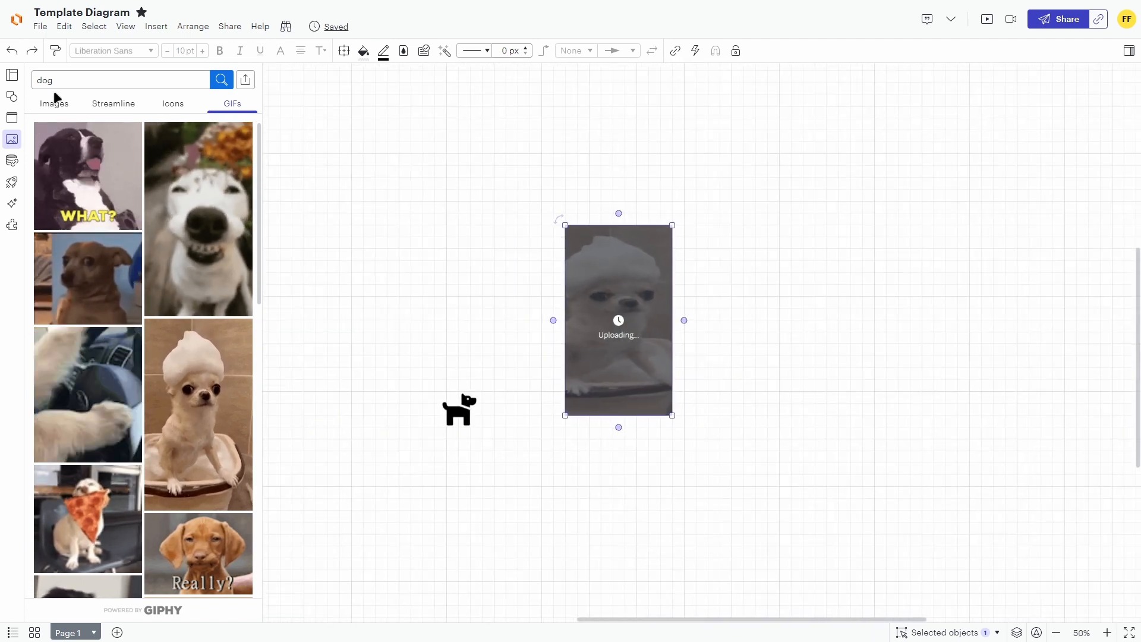
Show the linked data options, and delete the dog icon and the GIF from the canvas
{"action": "left_click", "coordinate": [12, 161]}
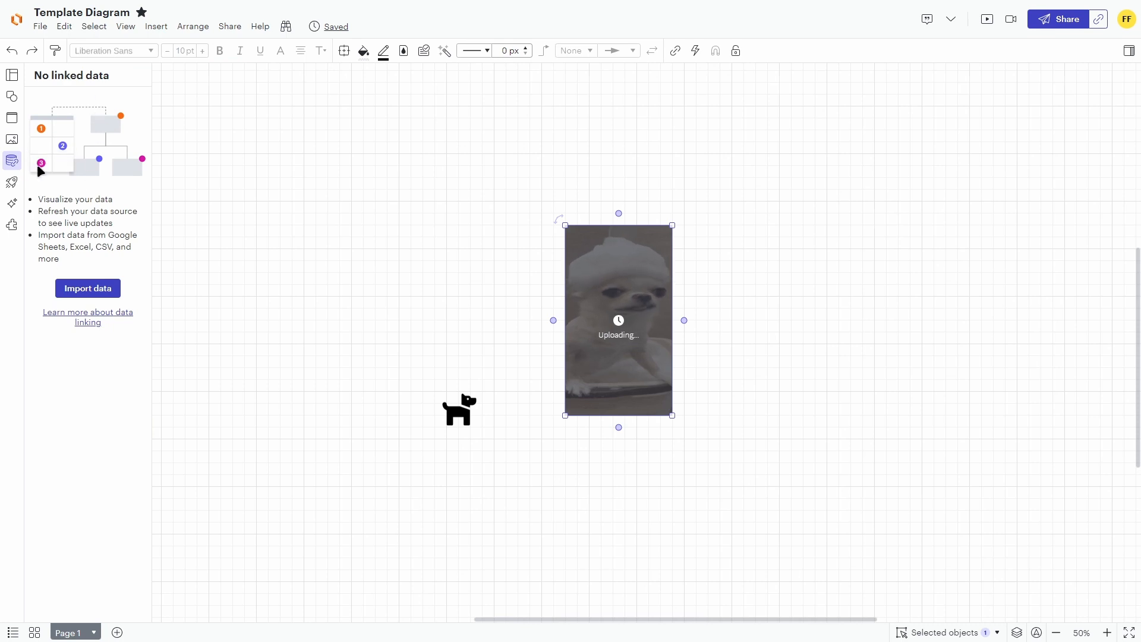
{"action": "left_click_drag", "start_coordinate": [289, 166], "coordinate": [981, 516]}
{"action": "key", "text": "Delete"}
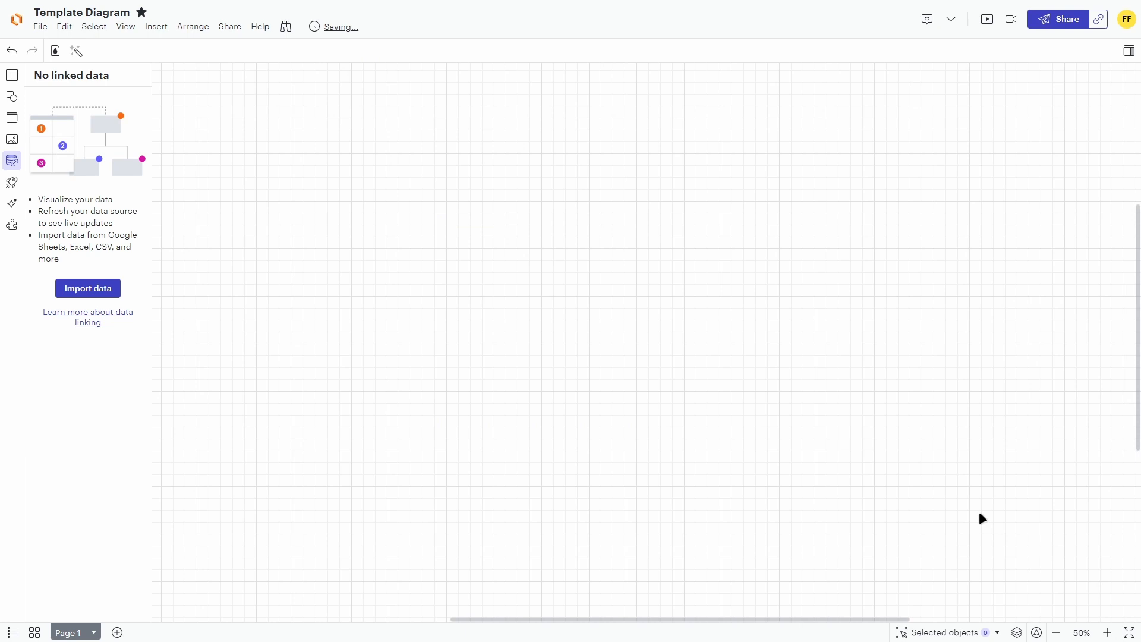
{"action": "scroll", "coordinate": [758, 386], "scroll_direction": "down", "scroll_amount": 2}
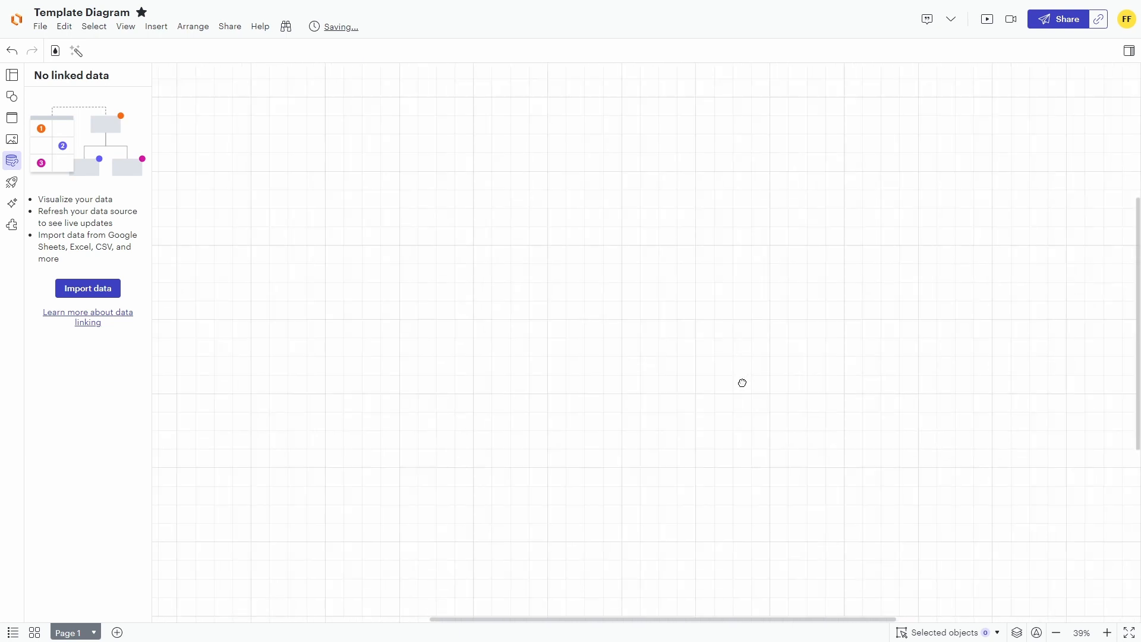
Look through the Visual Activities collection and return to the shape library
{"action": "left_click", "coordinate": [6, 182]}
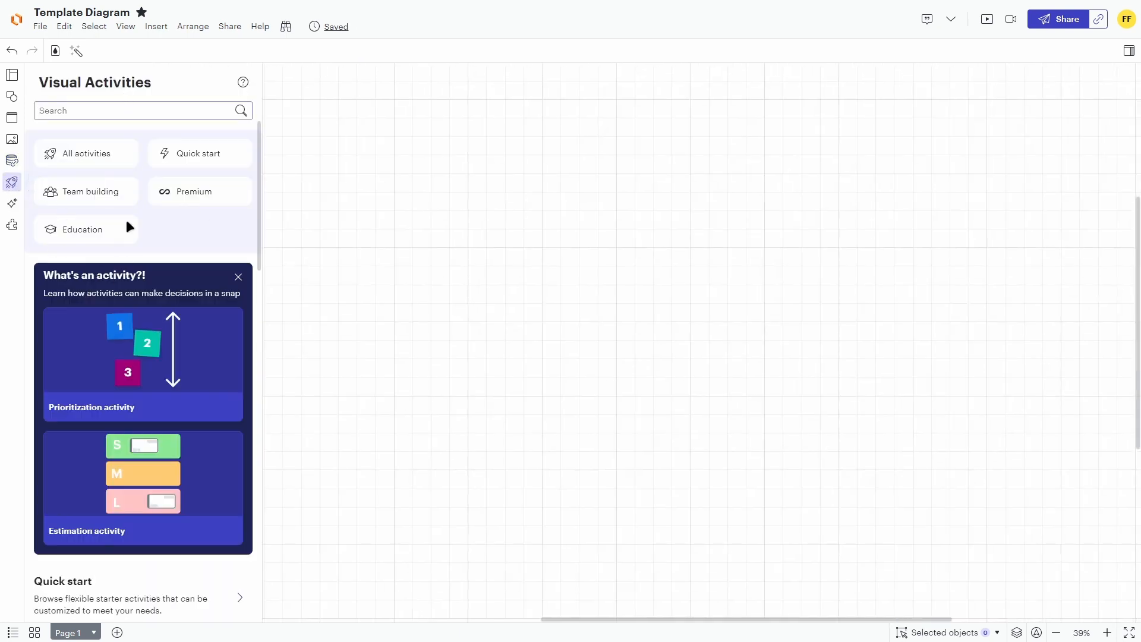
{"action": "scroll", "coordinate": [154, 267], "scroll_direction": "down", "scroll_amount": 7}
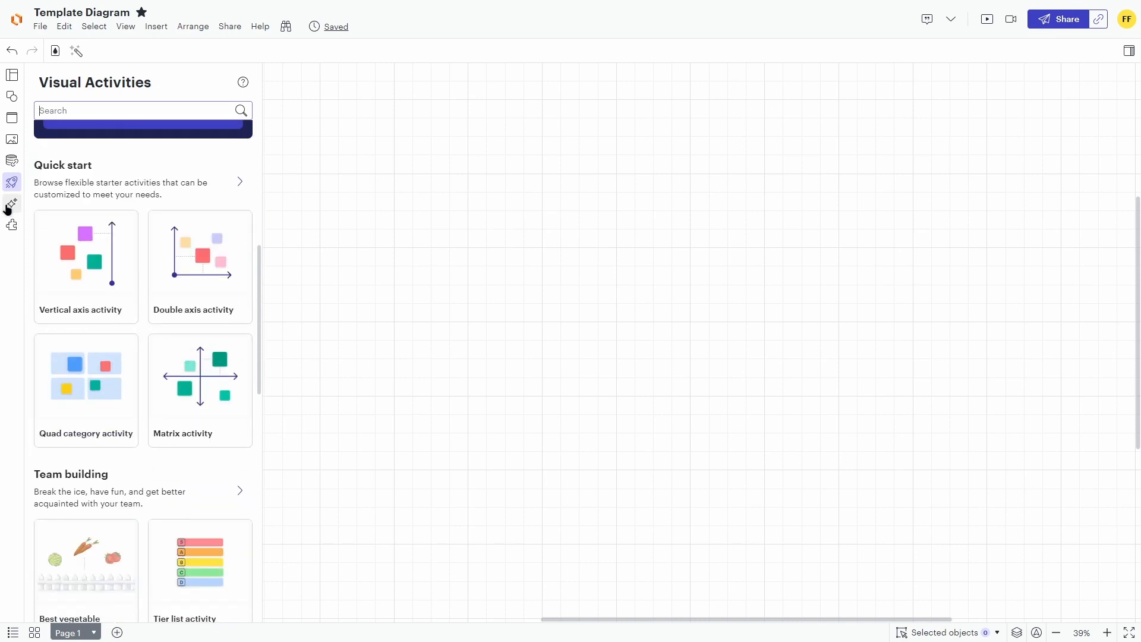
{"action": "left_click", "coordinate": [12, 96]}
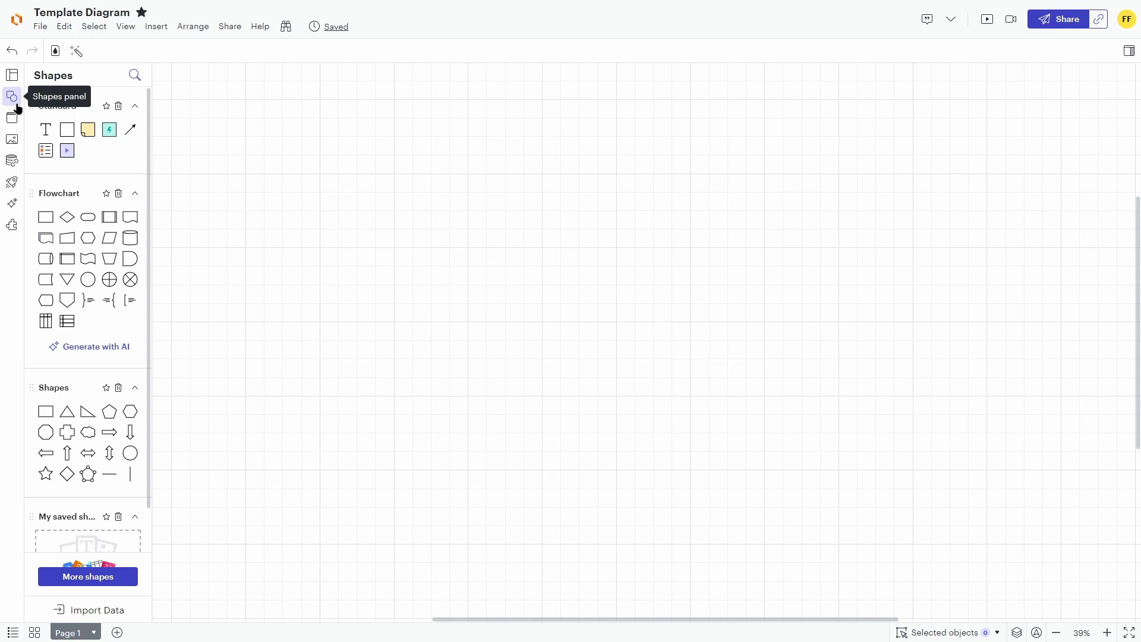
Preview the Business process flow example template and insert it into the document
{"action": "left_click", "coordinate": [12, 75]}
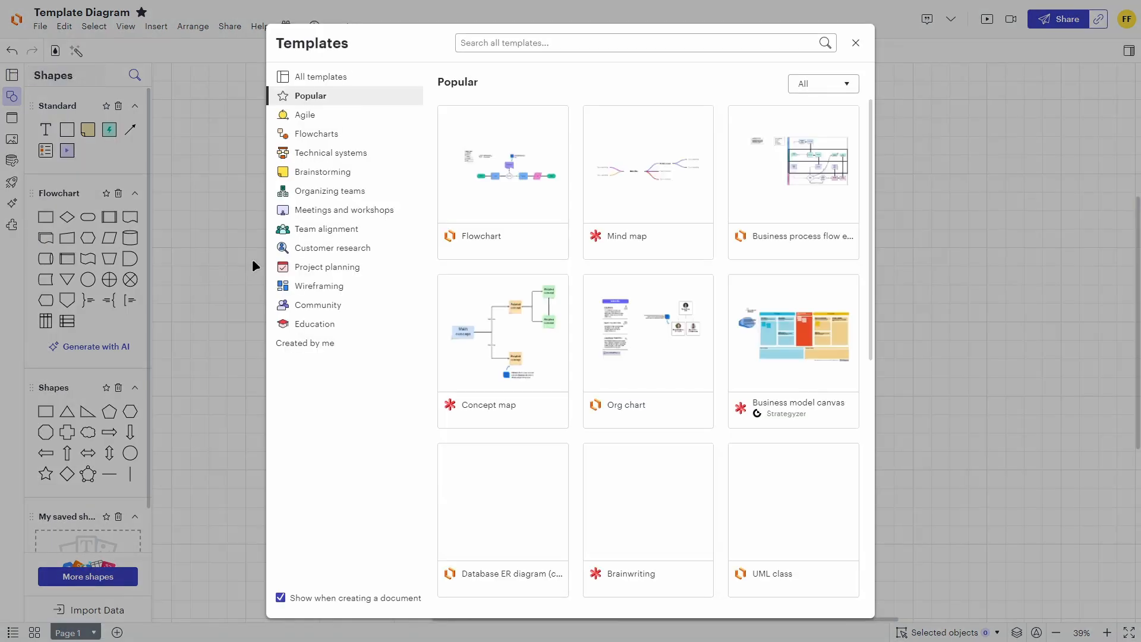
{"action": "mouse_move", "coordinate": [551, 296]}
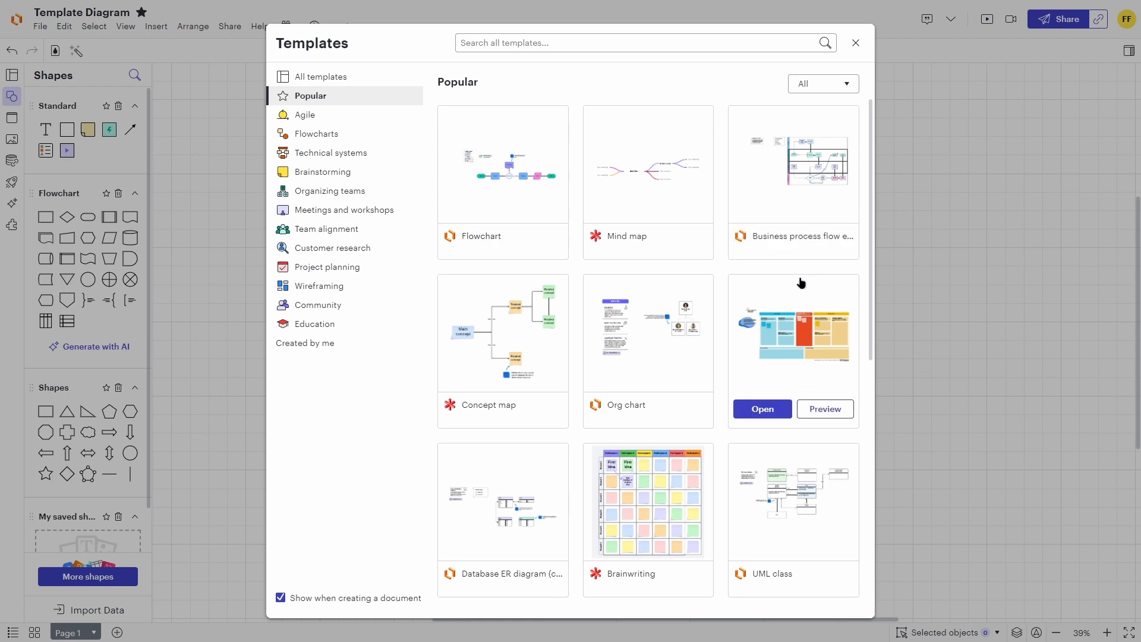
{"action": "left_click", "coordinate": [831, 242]}
{"action": "scroll", "coordinate": [707, 350], "scroll_direction": "down", "scroll_amount": 2}
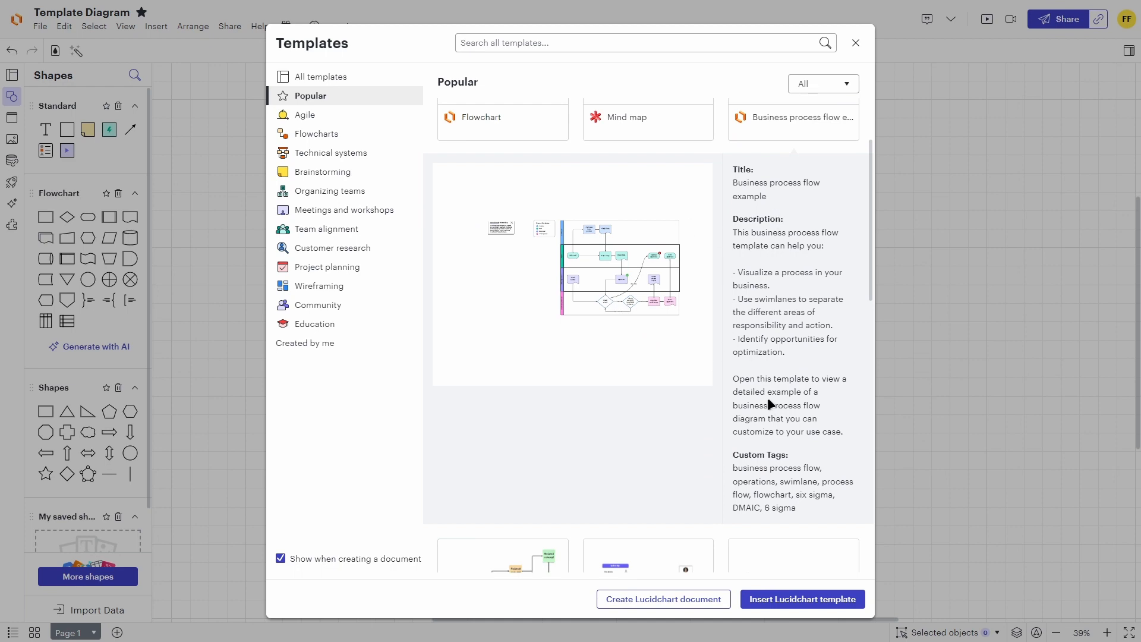
{"action": "scroll", "coordinate": [744, 326], "scroll_direction": "up", "scroll_amount": 2}
{"action": "mouse_move", "coordinate": [768, 196]}
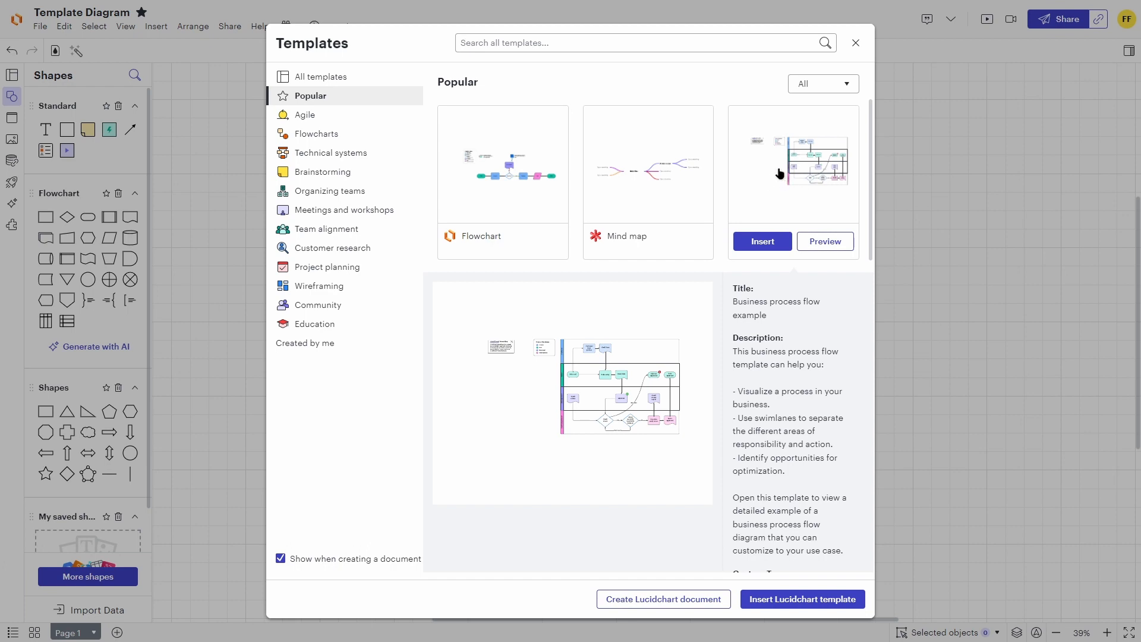
{"action": "left_click", "coordinate": [762, 241]}
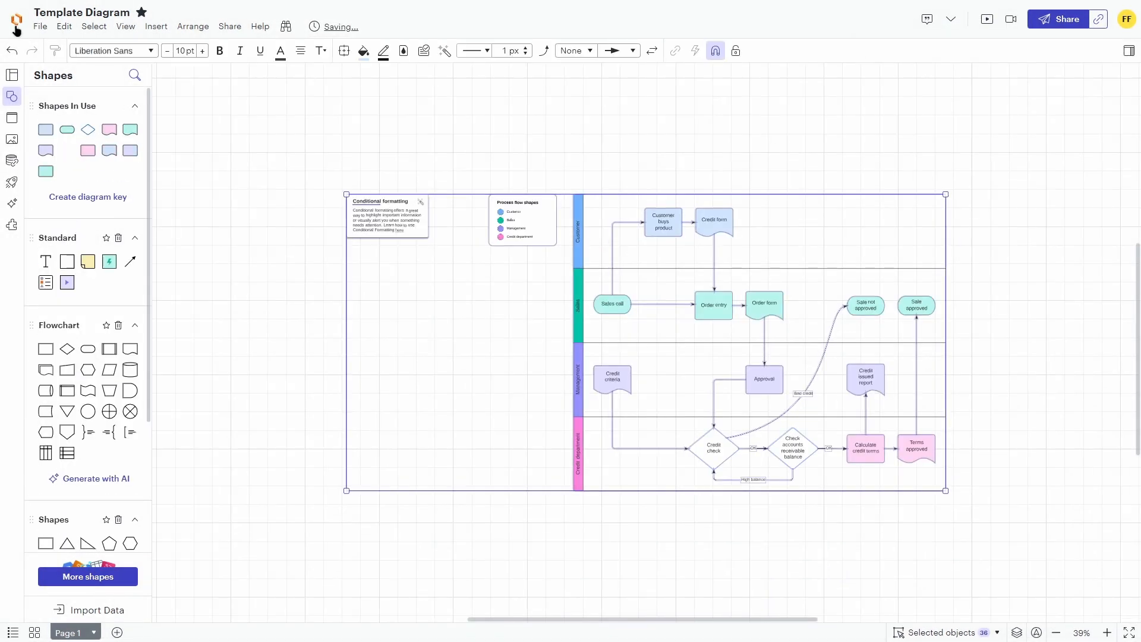
Browse the popular templates in the template gallery and close it
{"action": "left_click", "coordinate": [7, 78]}
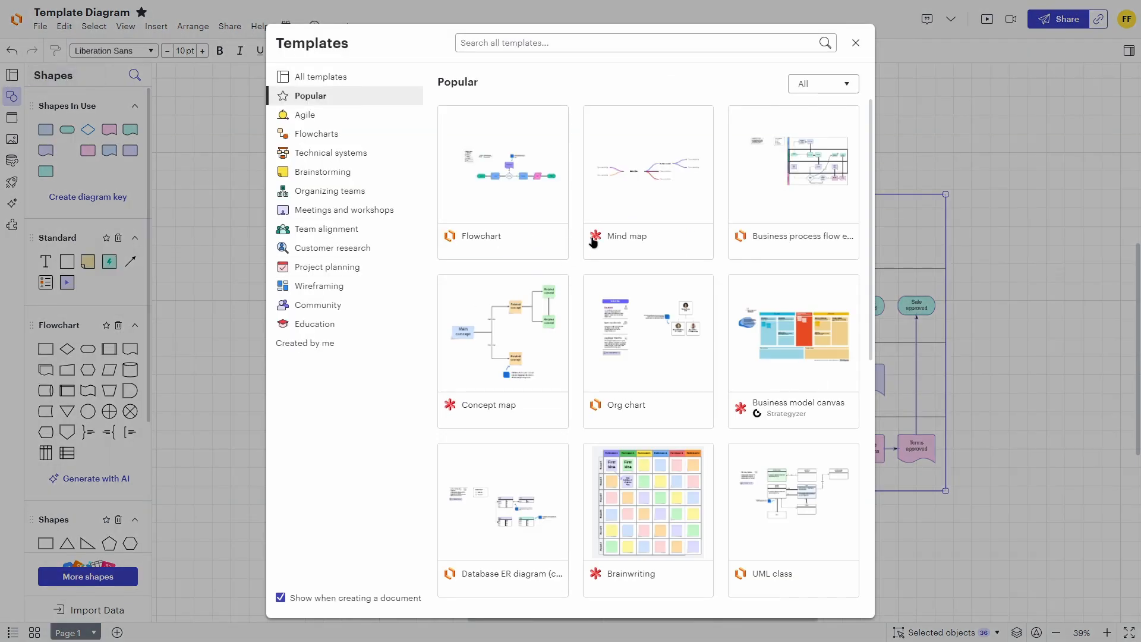
{"action": "scroll", "coordinate": [625, 298], "scroll_direction": "down", "scroll_amount": 5}
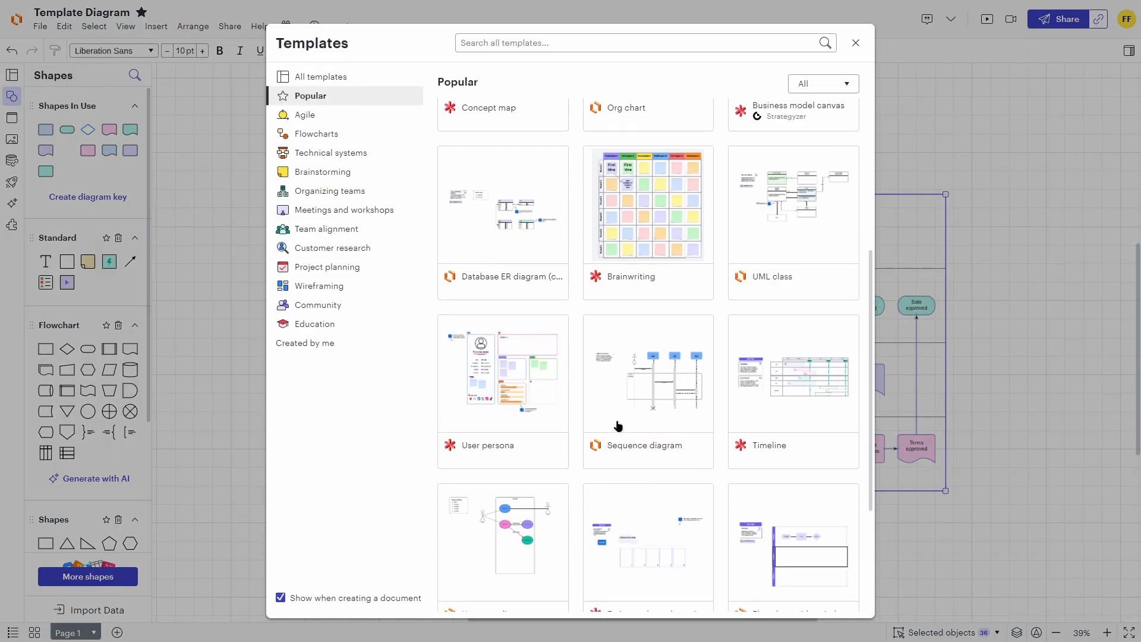
{"action": "scroll", "coordinate": [637, 385], "scroll_direction": "up", "scroll_amount": 5}
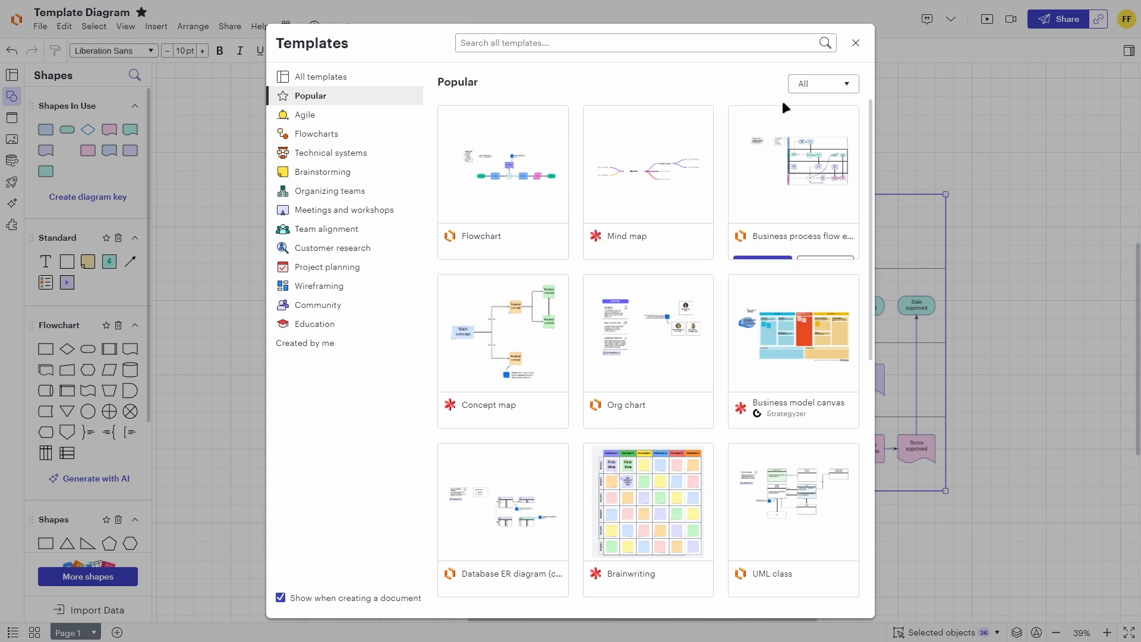
{"action": "left_click", "coordinate": [856, 43]}
Place a flowchart Document shape to the right of Credit form in the Customer lane, and delete it
{"action": "scroll", "coordinate": [987, 293], "scroll_direction": "up", "scroll_amount": 3}
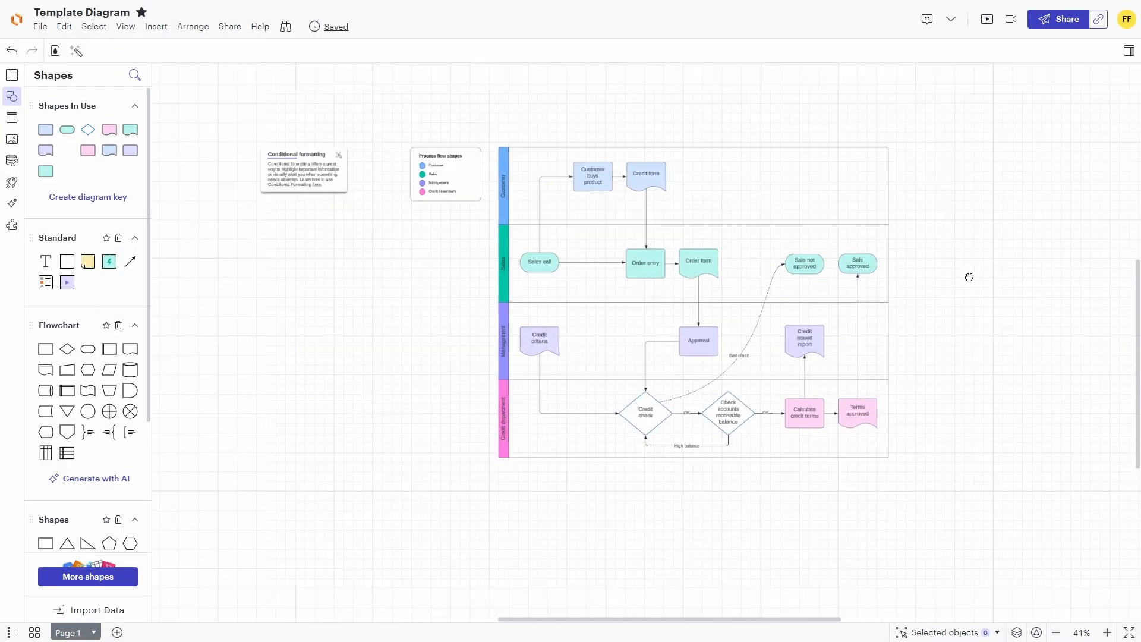
{"action": "left_click_drag", "start_coordinate": [1070, 305], "coordinate": [1094, 307]}
{"action": "left_click_drag", "start_coordinate": [403, 281], "coordinate": [306, 234]}
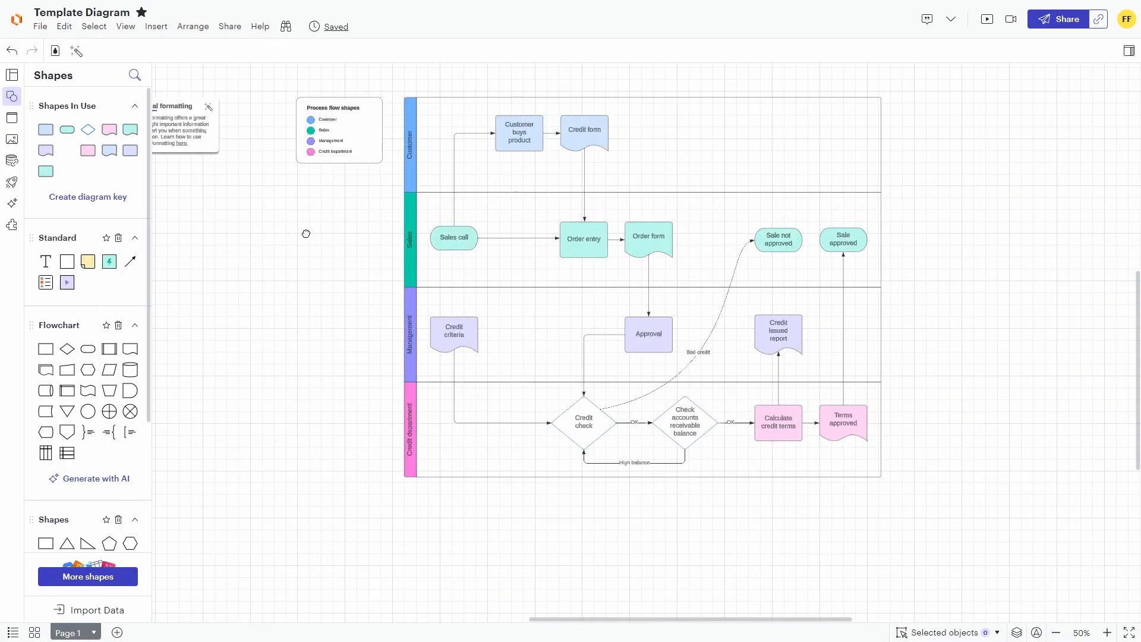
{"action": "scroll", "coordinate": [826, 287], "scroll_direction": "down", "scroll_amount": 2}
{"action": "scroll", "coordinate": [576, 176], "scroll_direction": "up", "scroll_amount": 5}
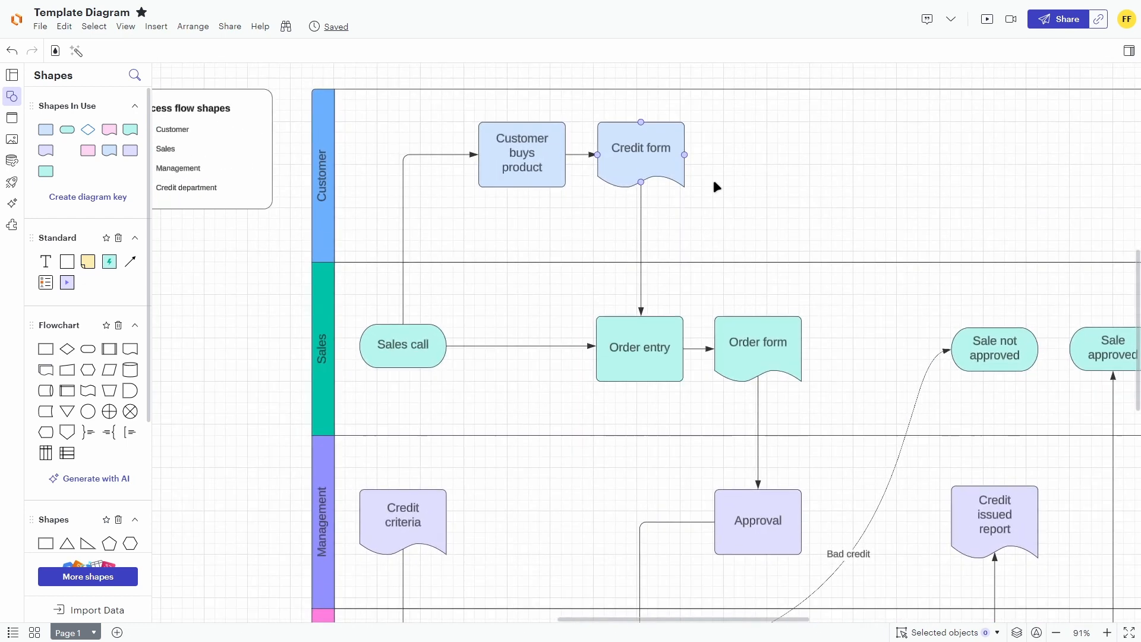
{"action": "left_click_drag", "start_coordinate": [724, 189], "coordinate": [673, 272]}
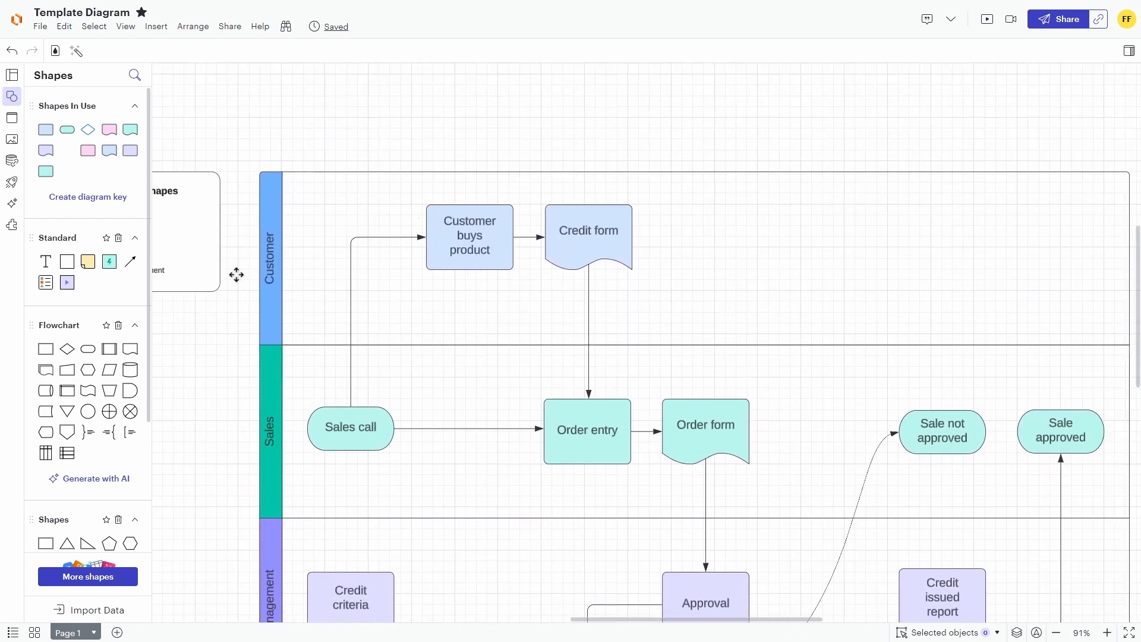
{"action": "mouse_move", "coordinate": [129, 351]}
{"action": "left_click_drag", "start_coordinate": [129, 351], "coordinate": [722, 238]}
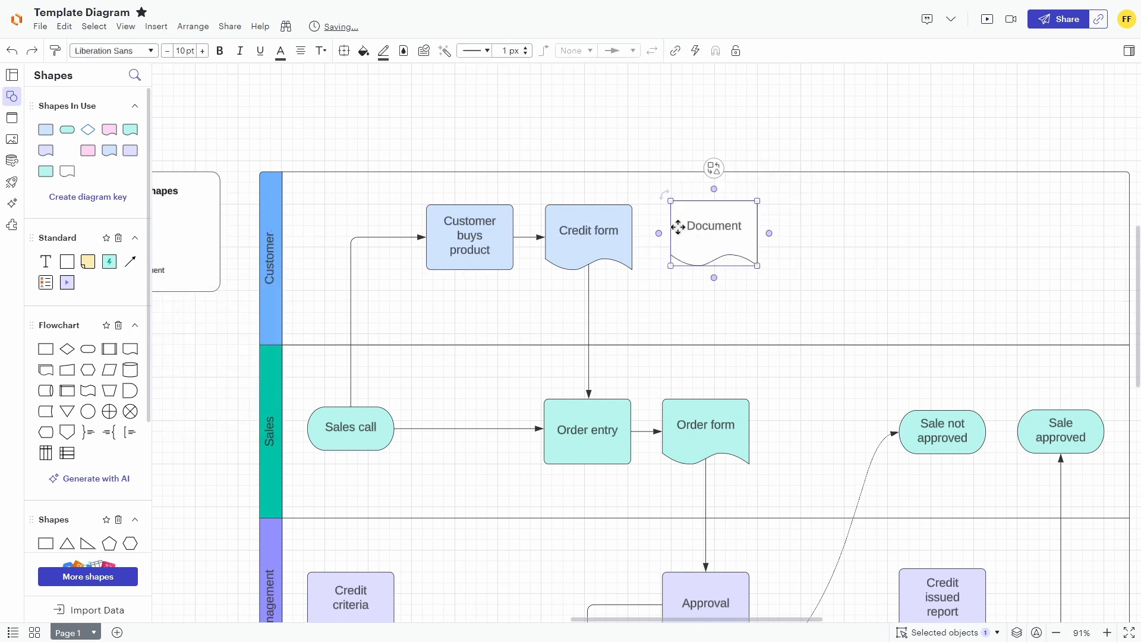
{"action": "key", "text": "Delete"}
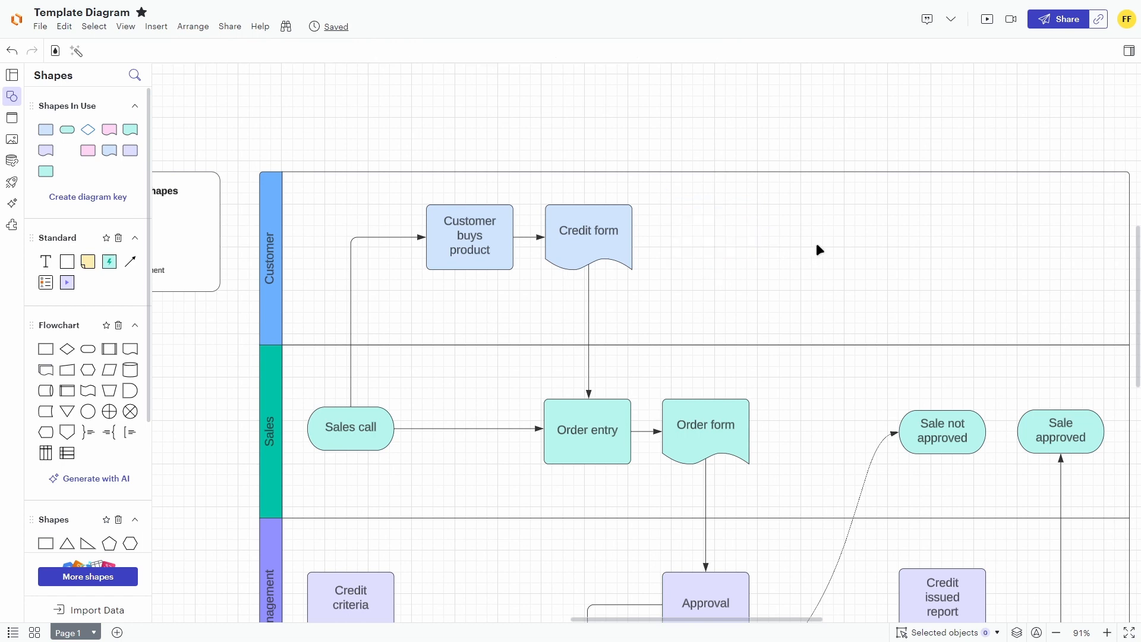